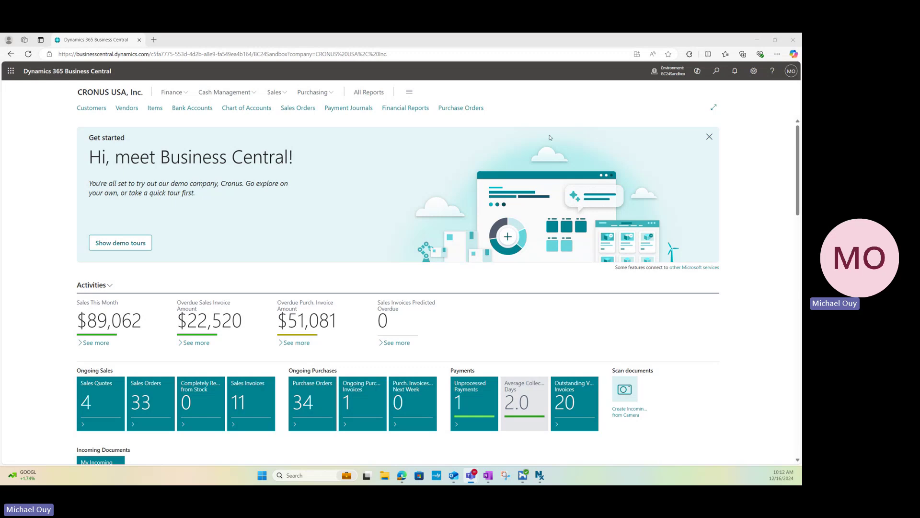
Search for "assisted setup" and open the Assisted Setup page.
left_click(715, 73)
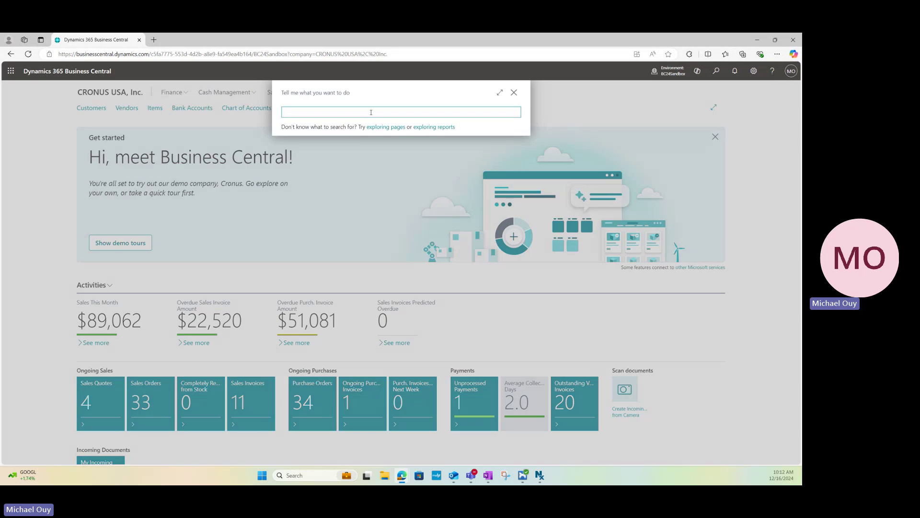
type("assisted setup")
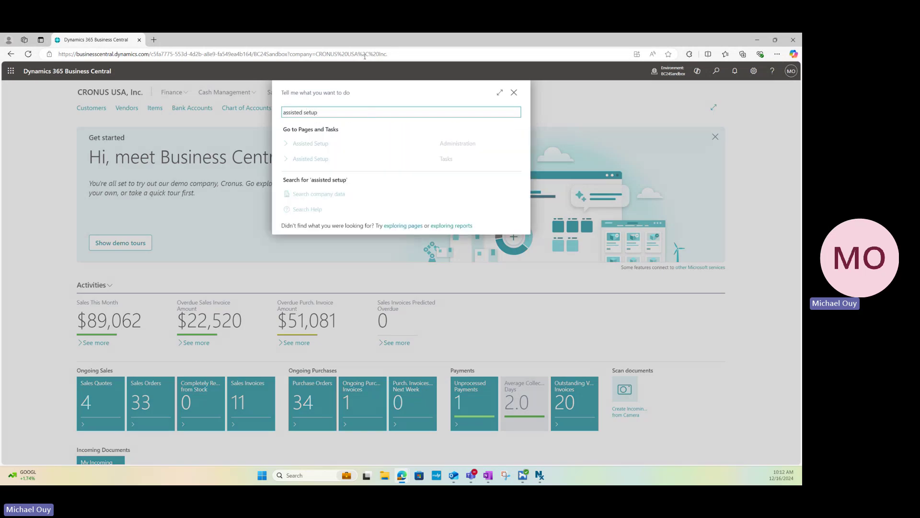
left_click(346, 146)
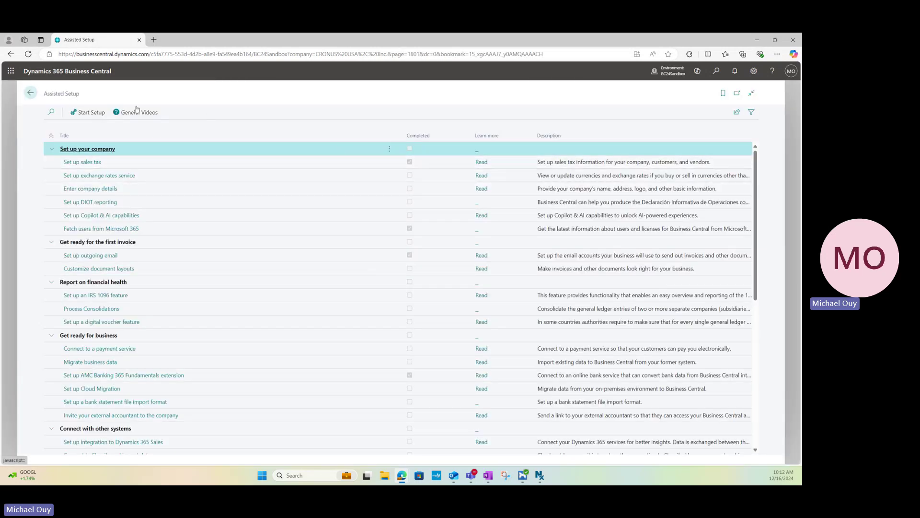
Look through the Assisted Setup list to examine the available setup guides in each category.
scroll(263, 187, "down", 1)
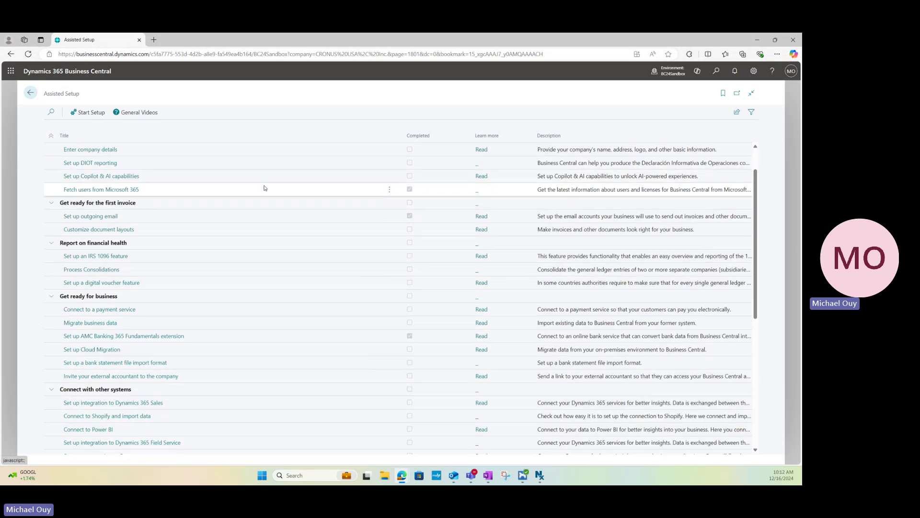
scroll(266, 188, "down", 1)
scroll(270, 186, "down", 1)
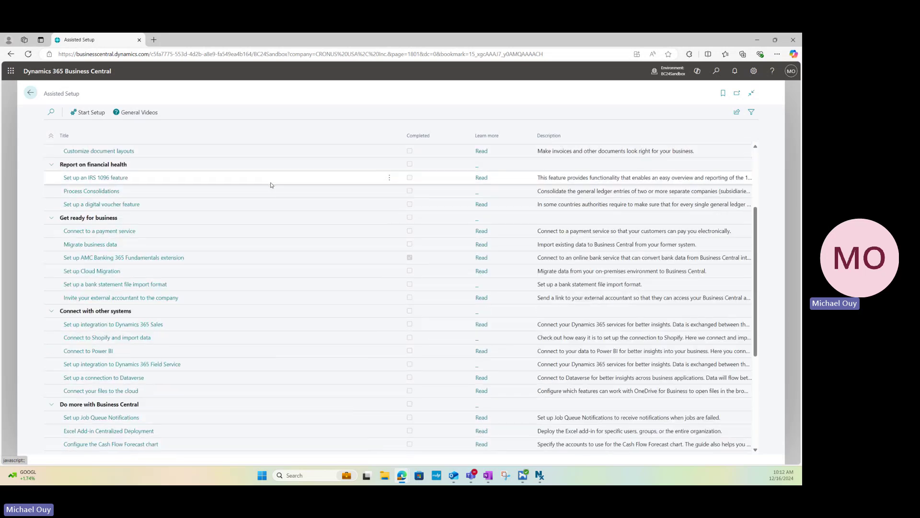
scroll(272, 192, "down", 5)
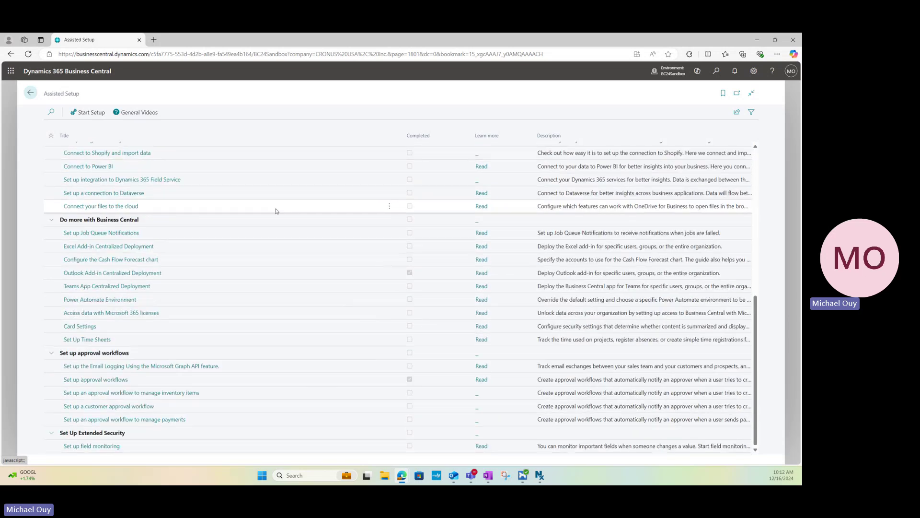
scroll(273, 226, "up", 1)
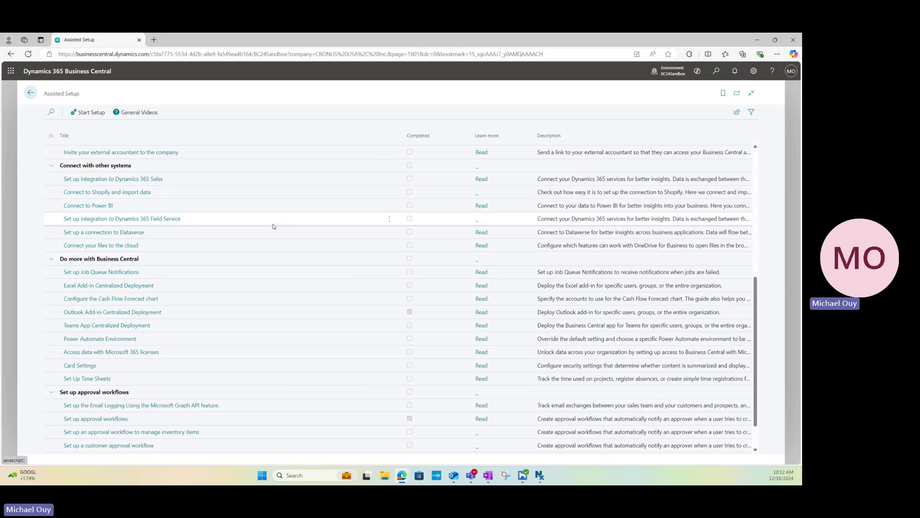
scroll(272, 226, "up", 7)
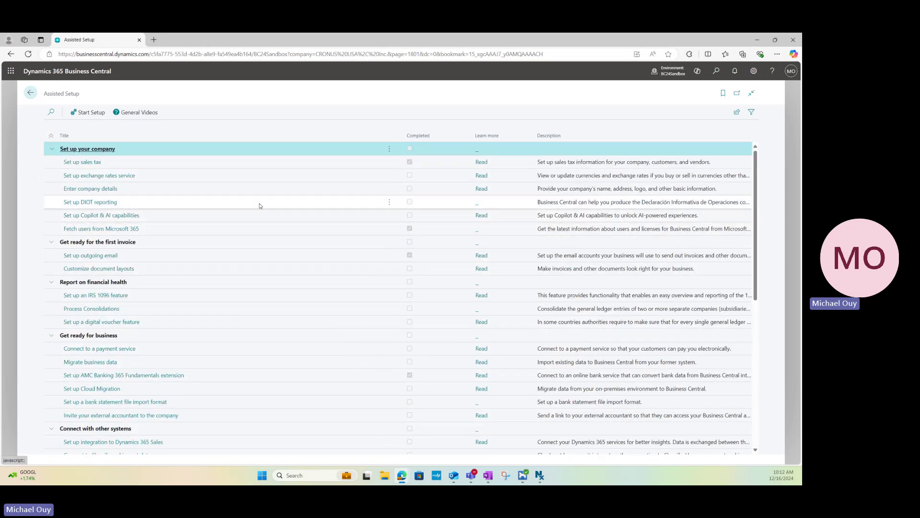
scroll(270, 250, "down", 1)
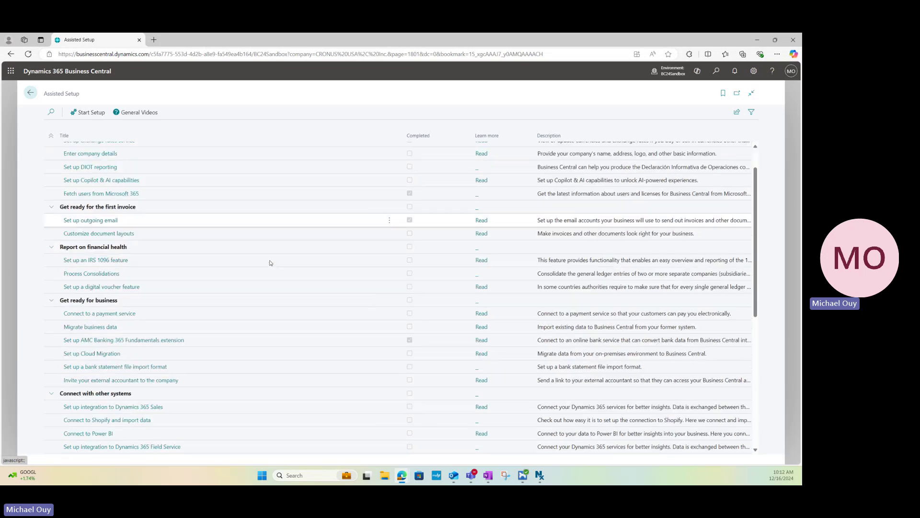
scroll(271, 262, "down", 4)
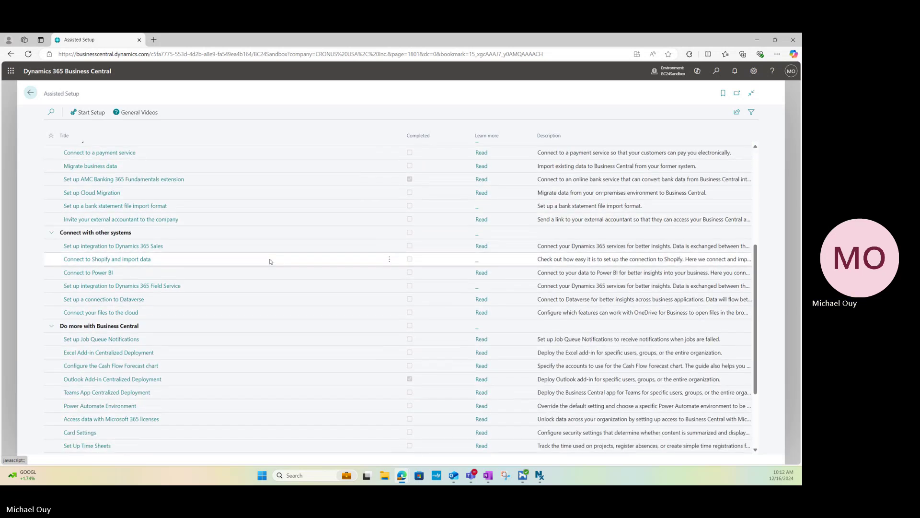
scroll(271, 261, "up", 5)
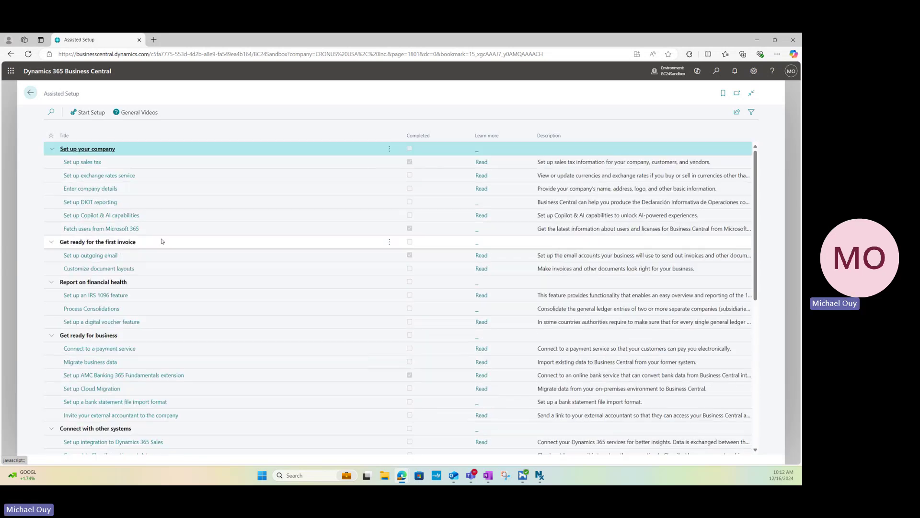
Run the Set up outgoing email guide again and continue past its welcome page to the account types.
left_click(142, 257)
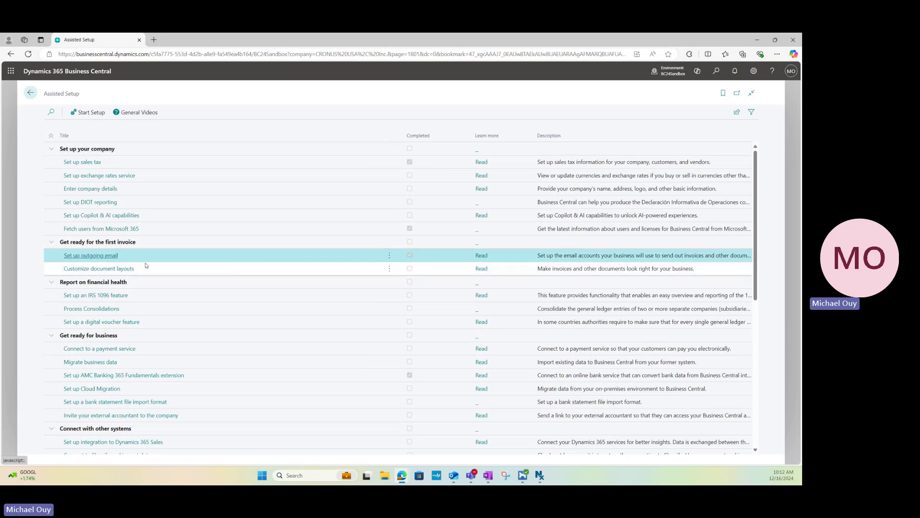
left_click(110, 256)
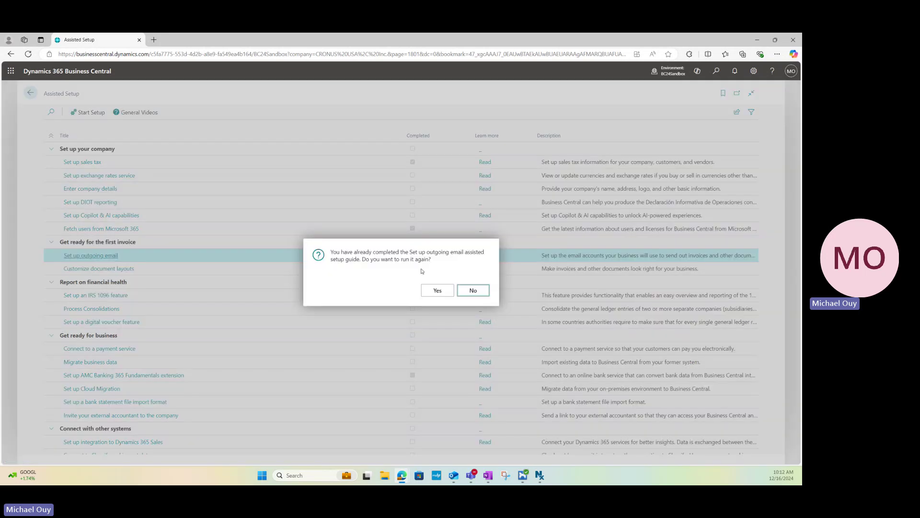
left_click(429, 292)
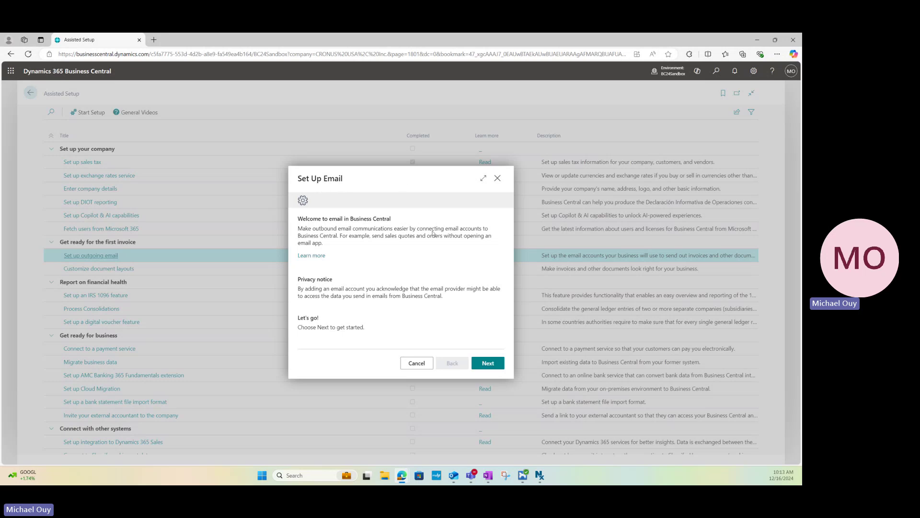
left_click(489, 363)
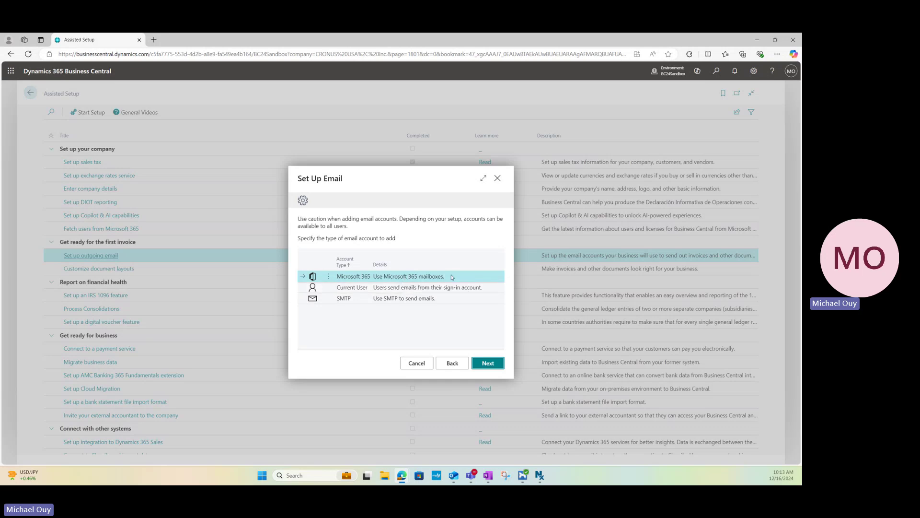
Add an email account of type Current User, so users send emails from their sign-in account.
left_click(405, 289)
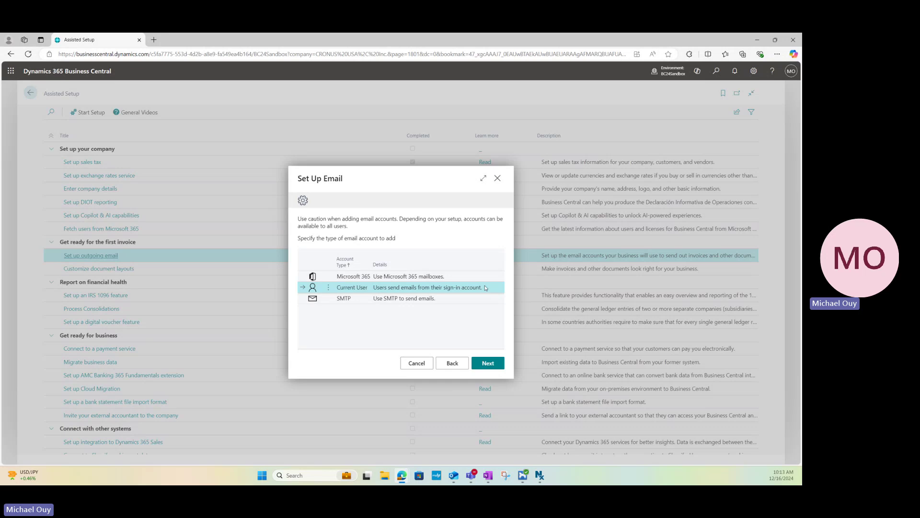
left_click(471, 299)
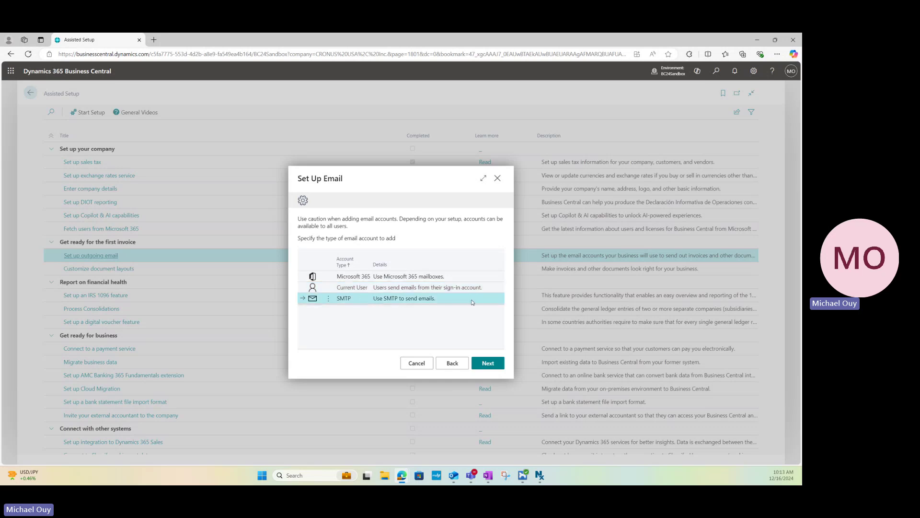
left_click(437, 287)
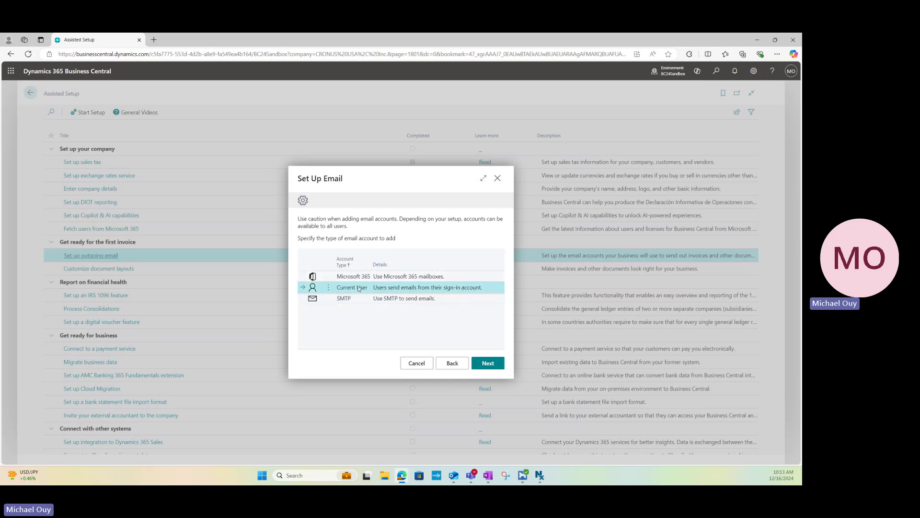
left_click(489, 364)
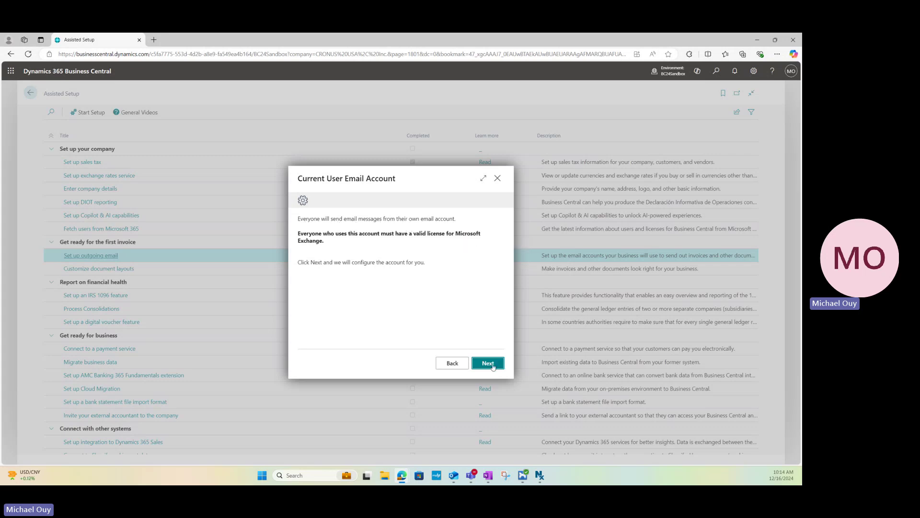
left_click(488, 363)
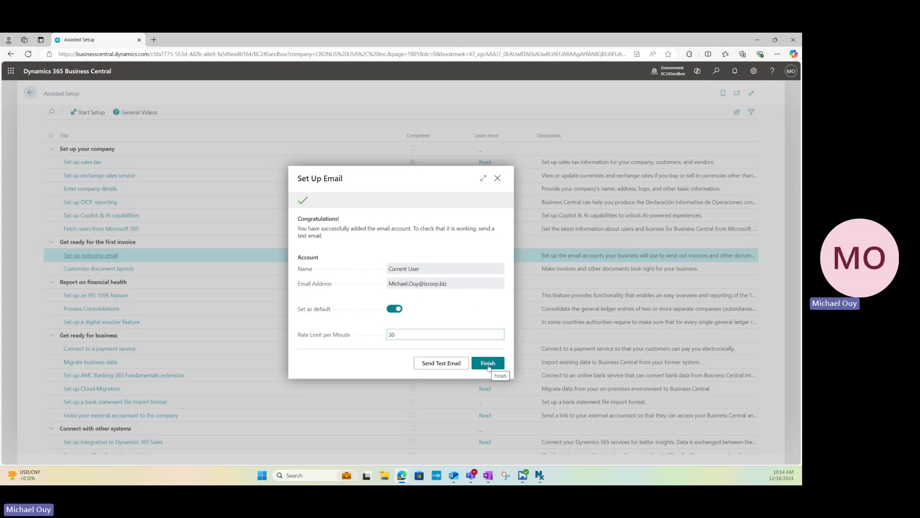
Send a test email from the new account to the user's own email address.
left_click(437, 368)
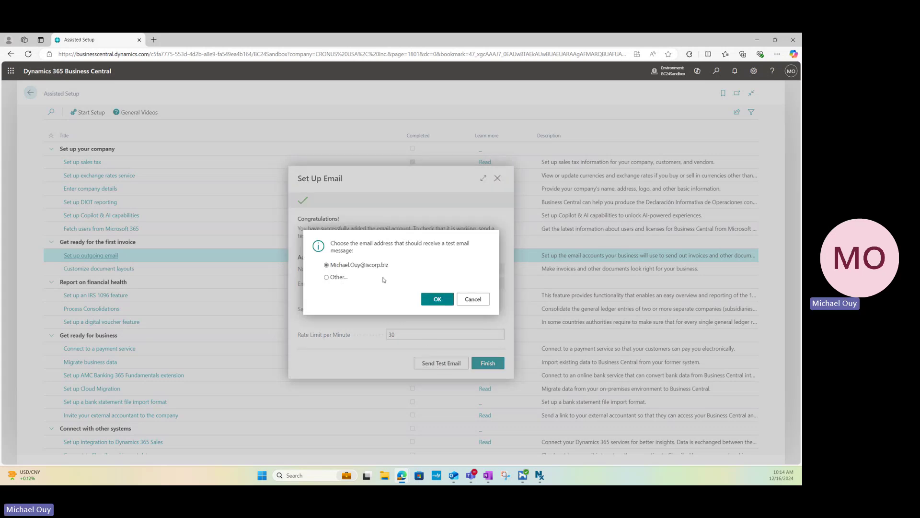
left_click(437, 299)
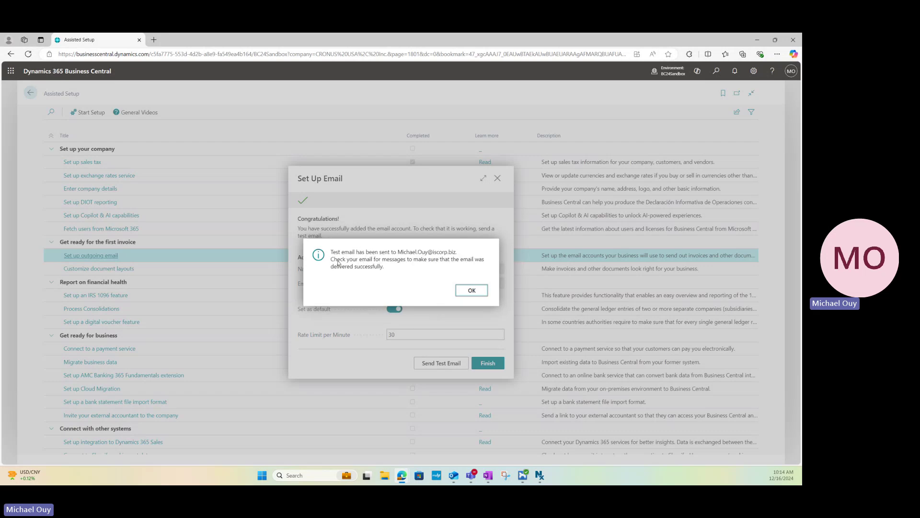
left_click(462, 292)
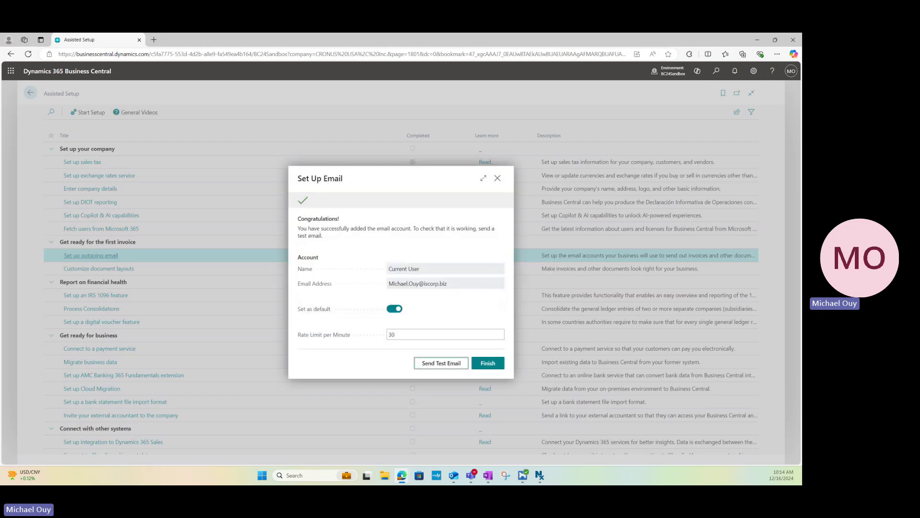
View the received Test Email Message in the mail program, then return and finish the Set Up Email guide.
key("alt+Tab")
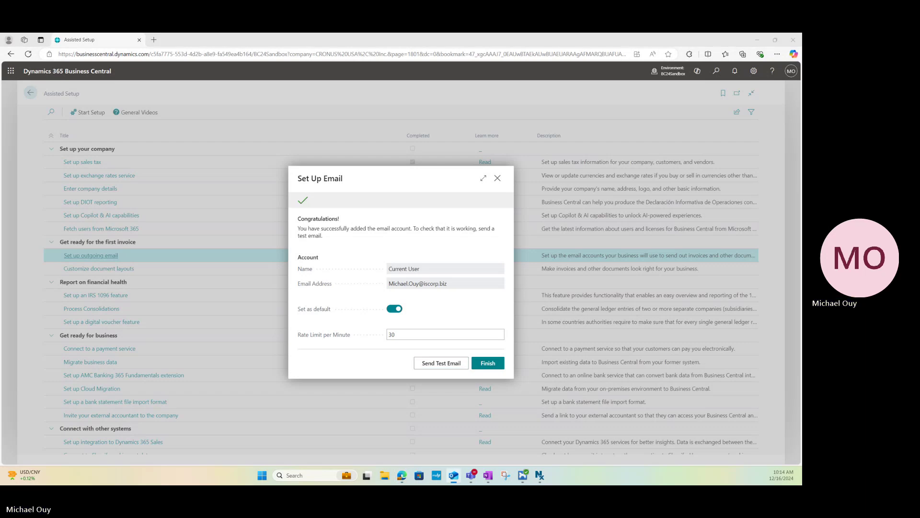
left_click_drag(4, 115, 424, 115)
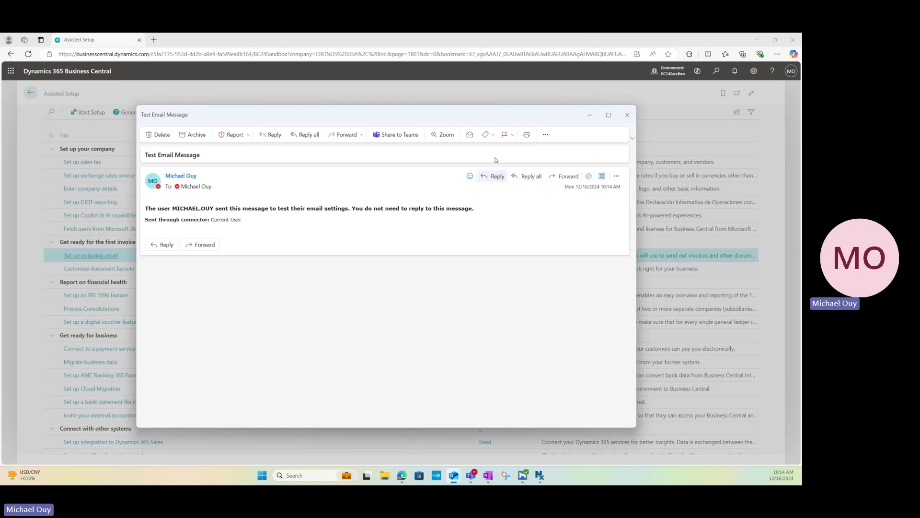
left_click_drag(513, 115, 0, 121)
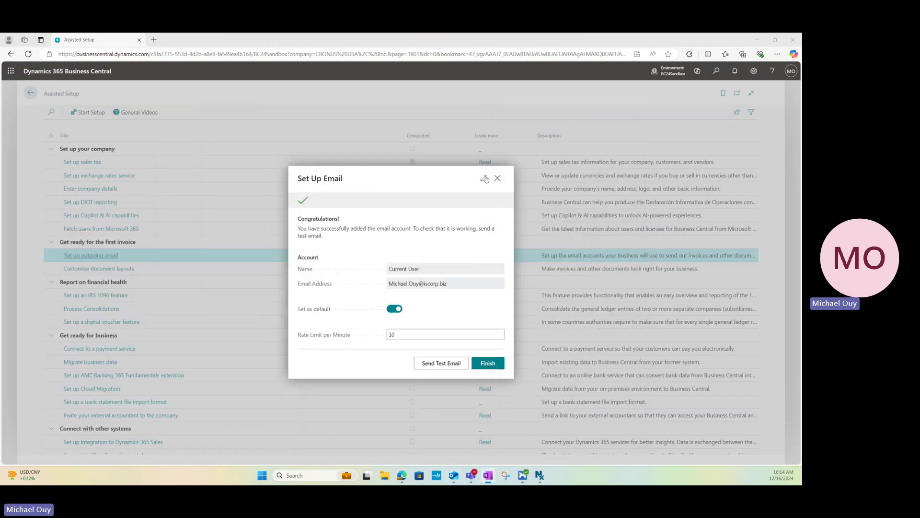
left_click(488, 363)
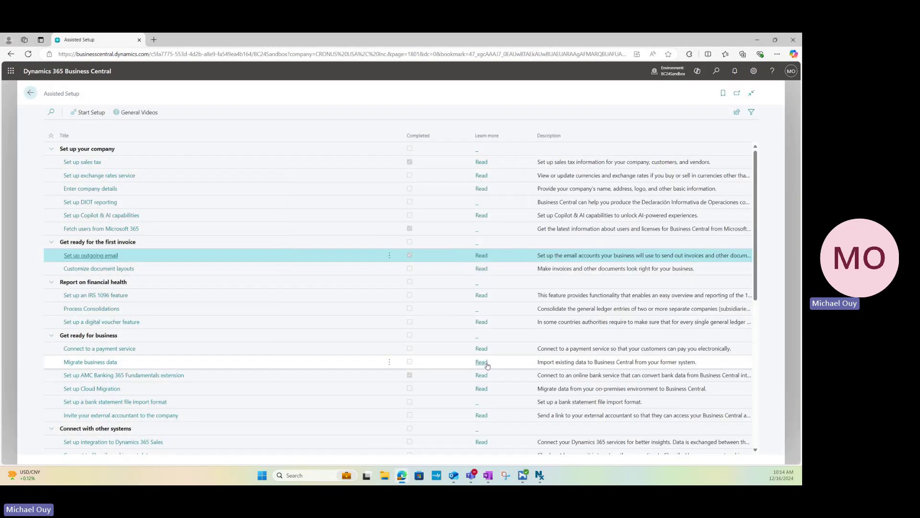
Open the Email Accounts page to review the configured account, then return to the home page.
left_click(716, 72)
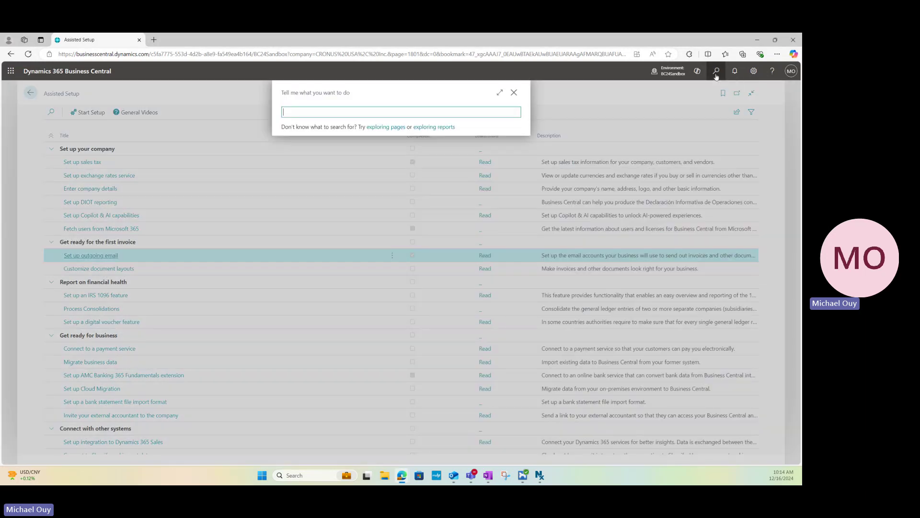
type("email accou")
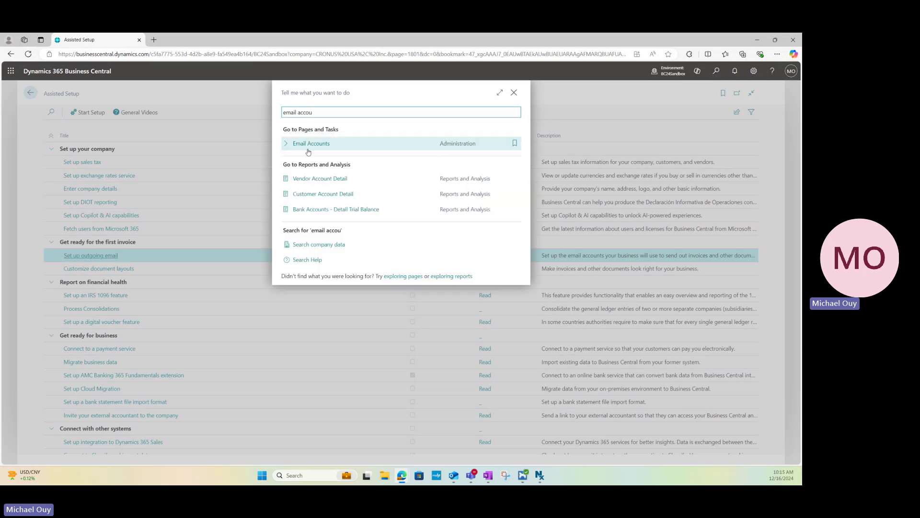
left_click(335, 146)
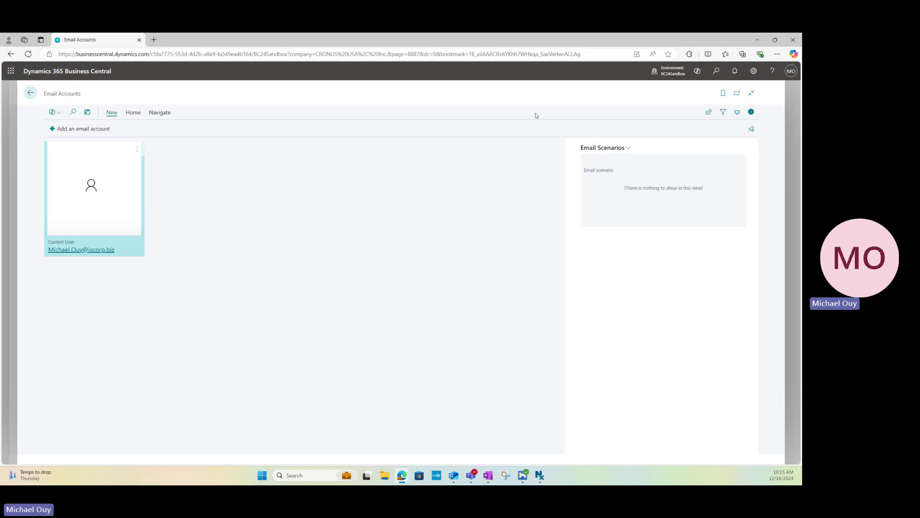
left_click(29, 96)
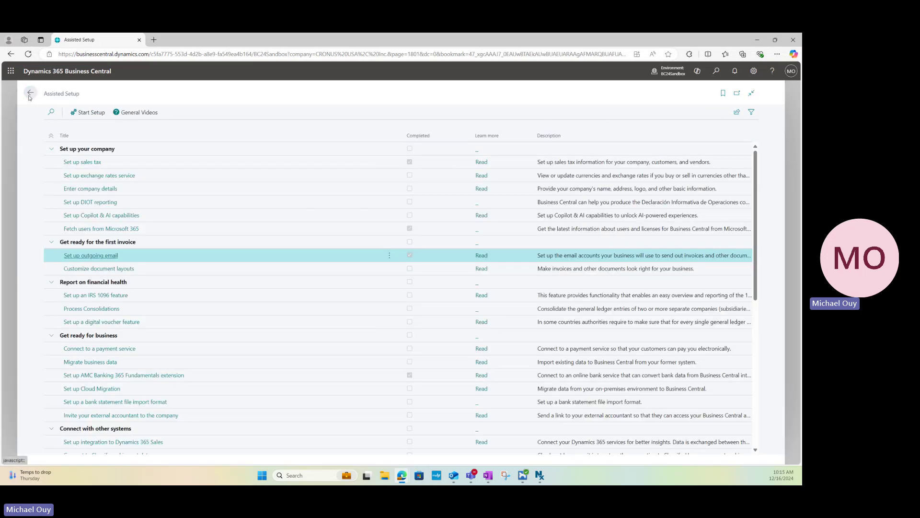
left_click(61, 91)
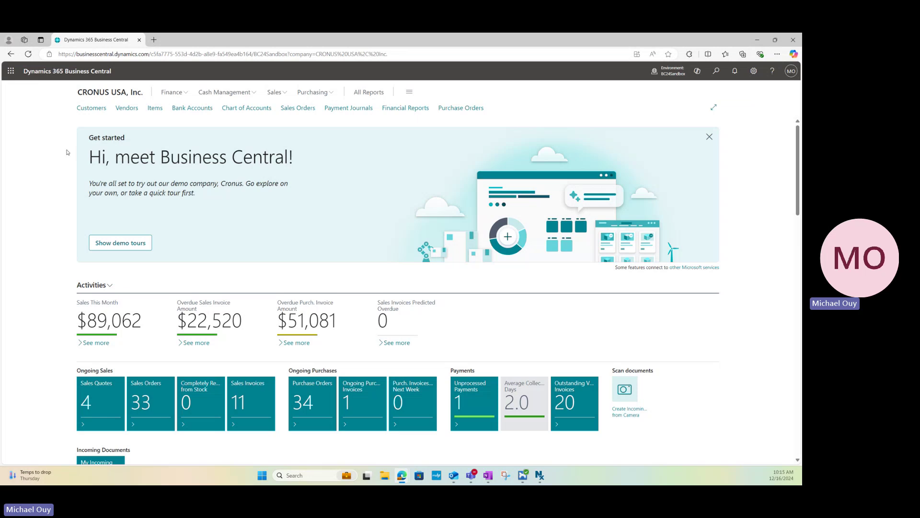
Find and open the Compose an Email page.
left_click(716, 75)
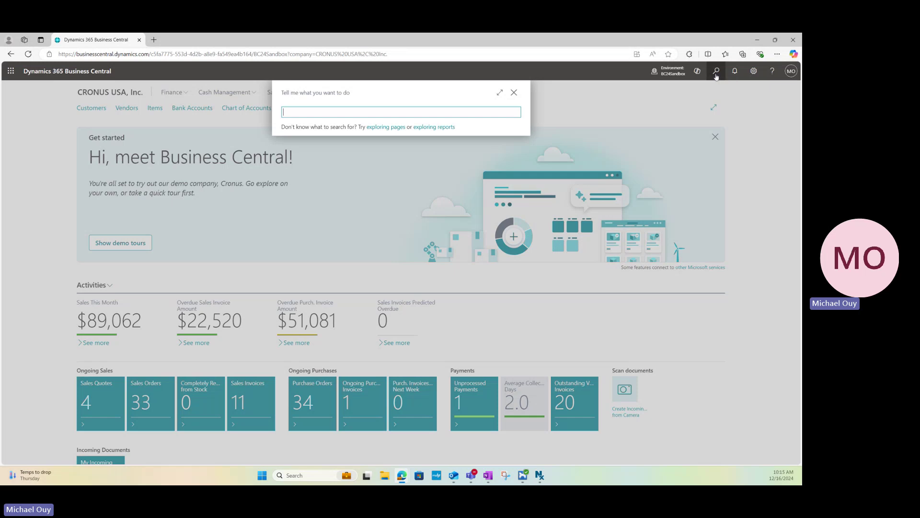
type("Comp")
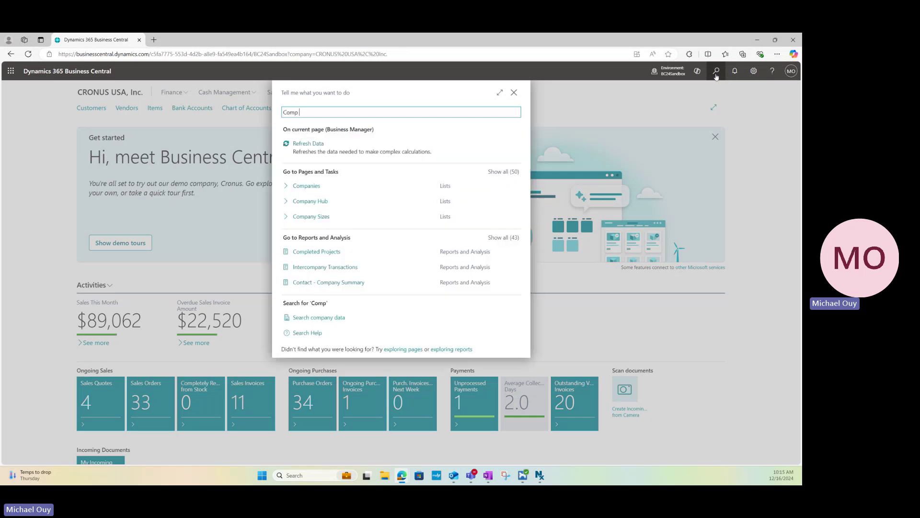
type("ose an")
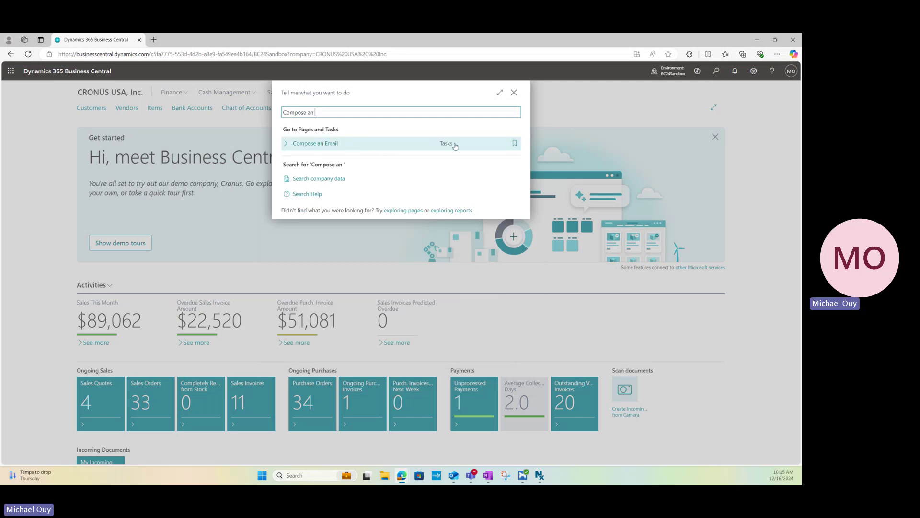
left_click(404, 148)
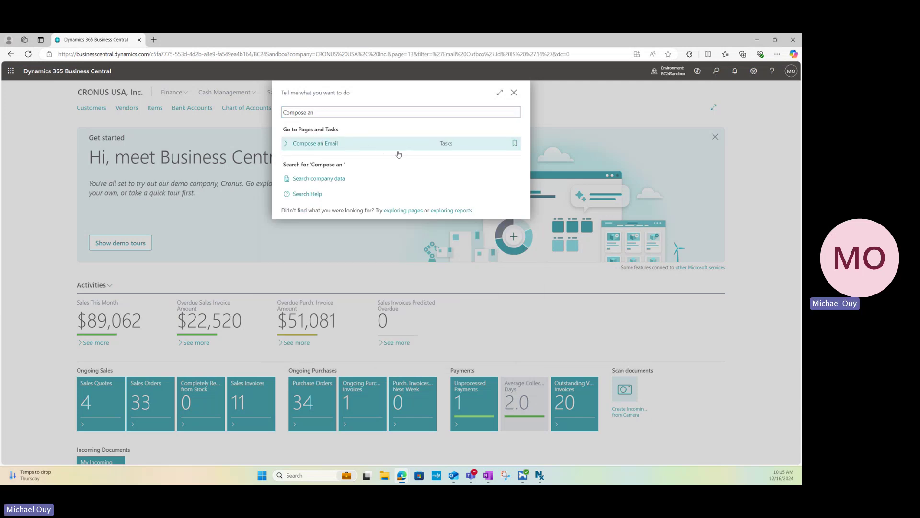
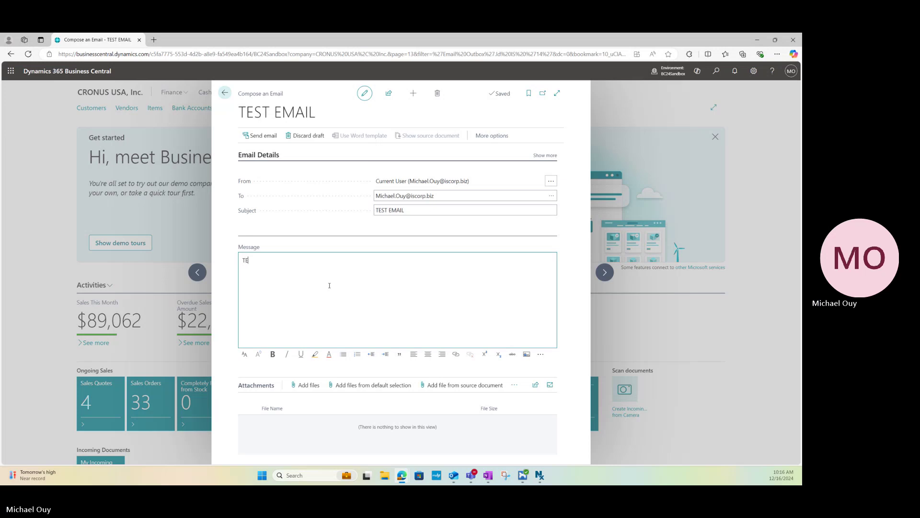
Complete the message "TEST EMAIL COMPOSE" in the email with subject TEST EMAIL, check the file attachment option without adding a file, and send it.
type("COMPOSE")
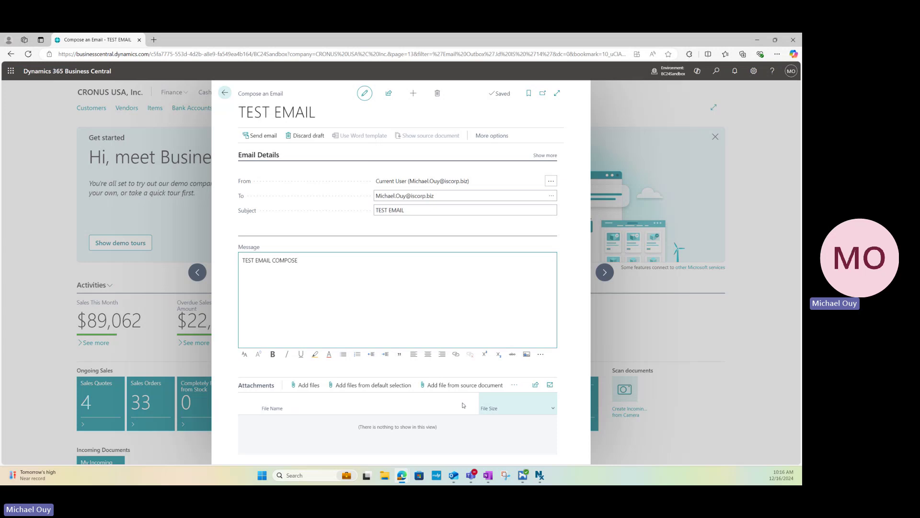
left_click(310, 386)
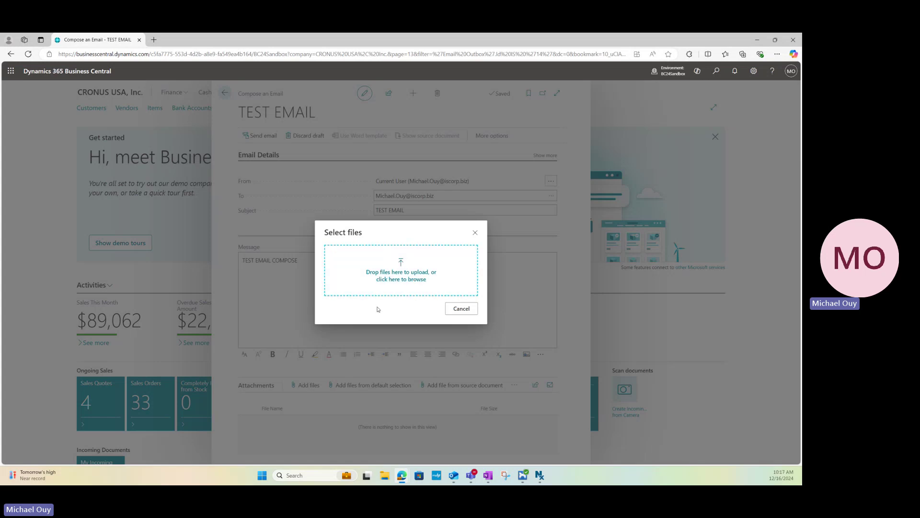
left_click(454, 312)
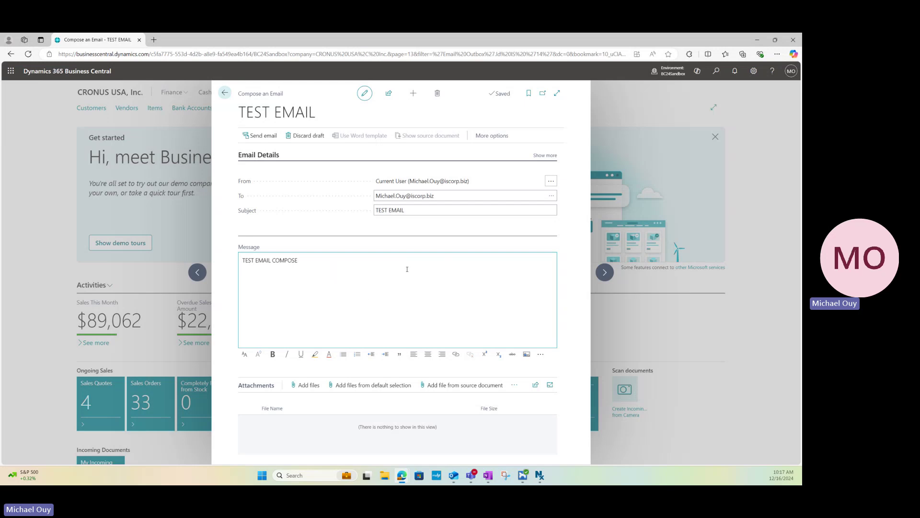
left_click(263, 140)
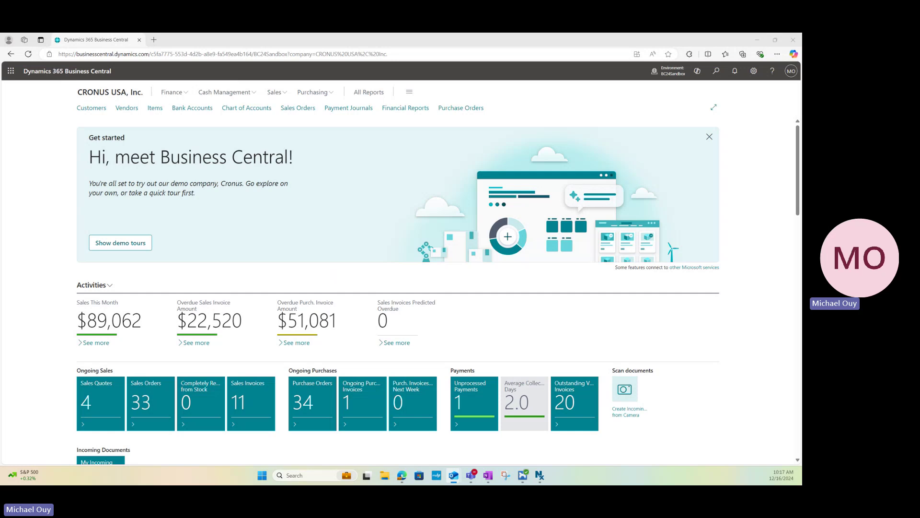
View the received TEST EMAIL message in the mail program, then close it and return to Business Central.
left_click_drag(0, 94, 304, 99)
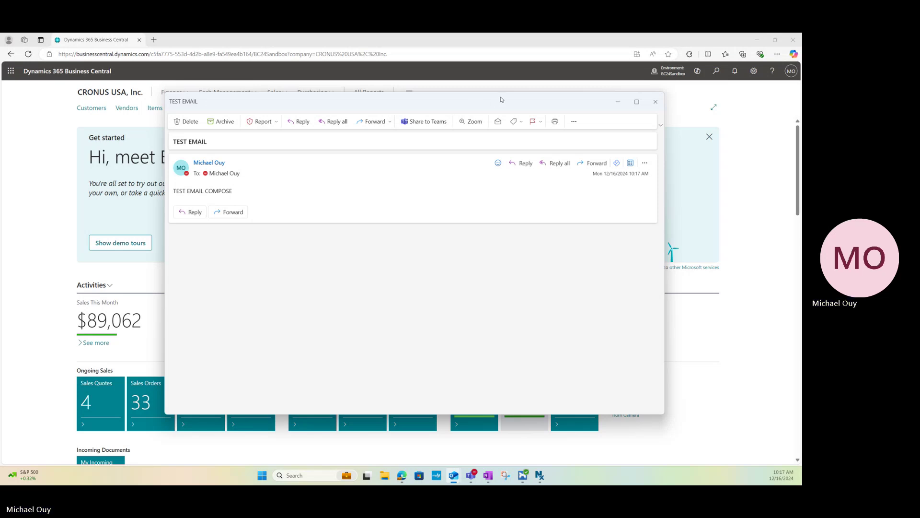
key("Escape")
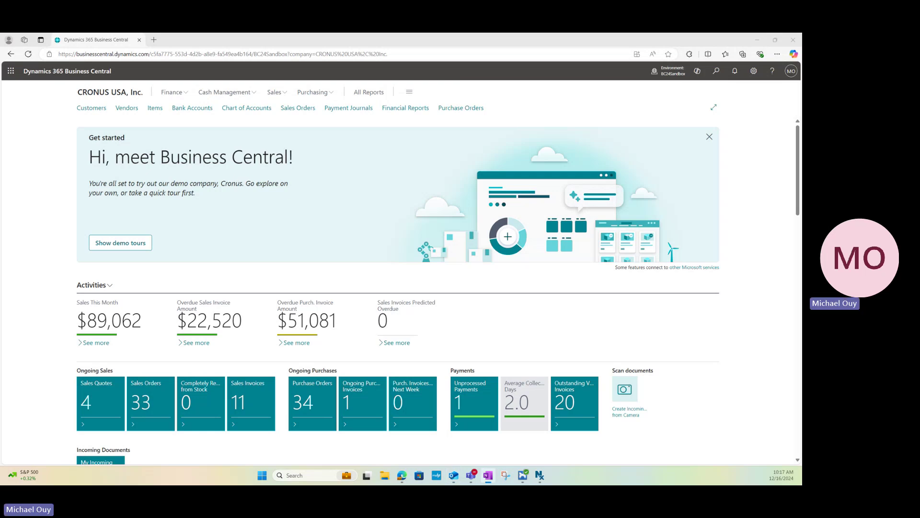
left_click(686, 324)
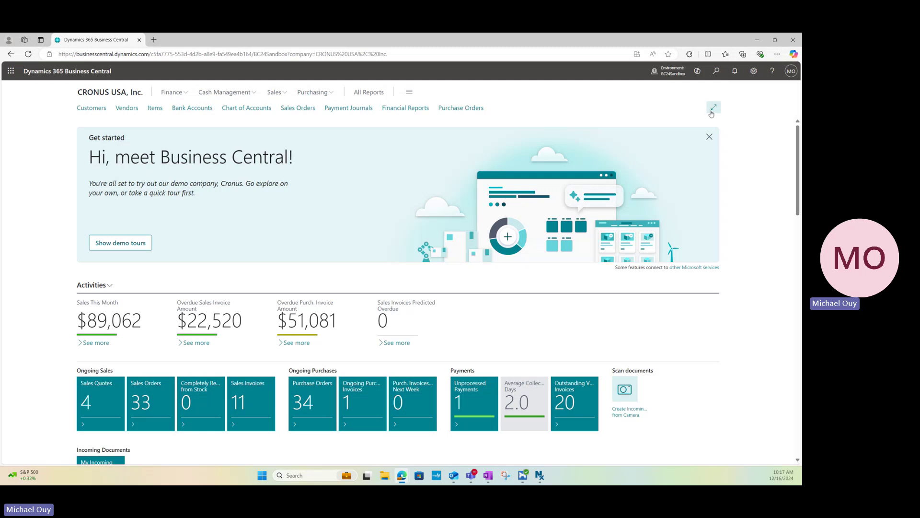
Find the Customers list and open the customer card of Adatum Corporation.
left_click(716, 72)
type("Customers")
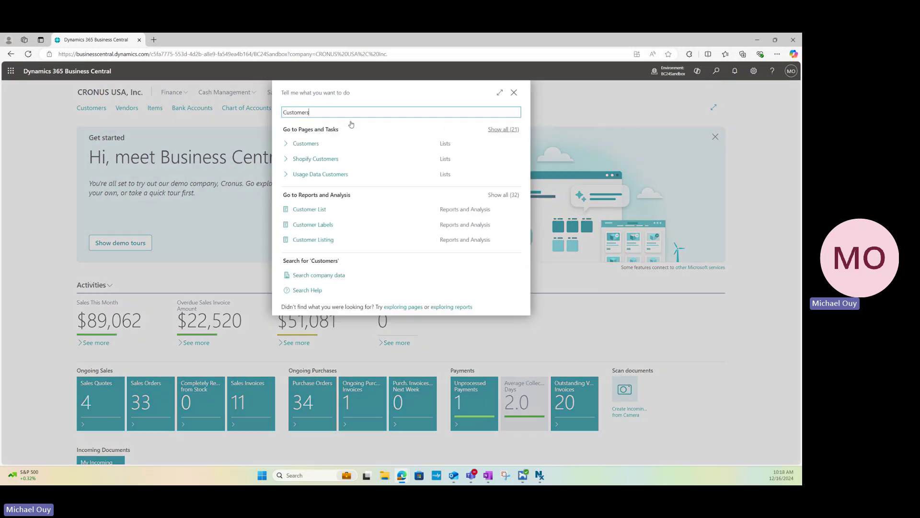
left_click(331, 148)
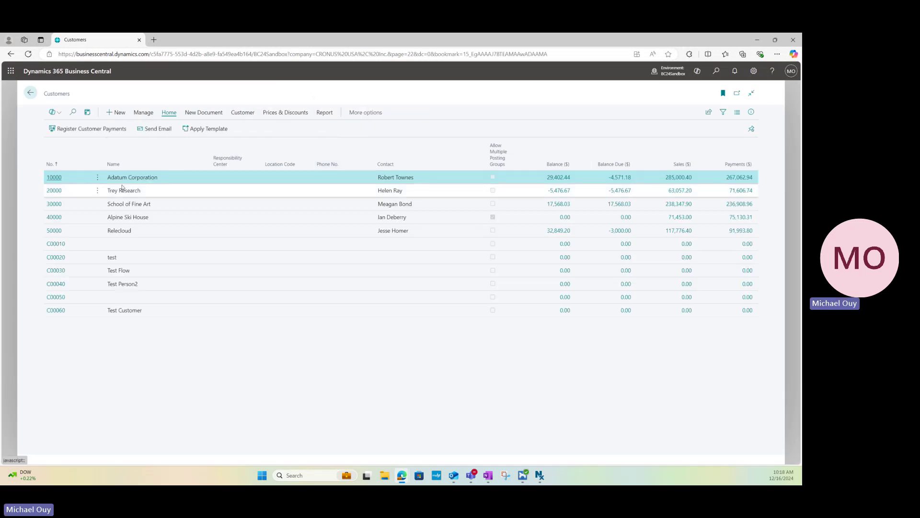
left_click(54, 178)
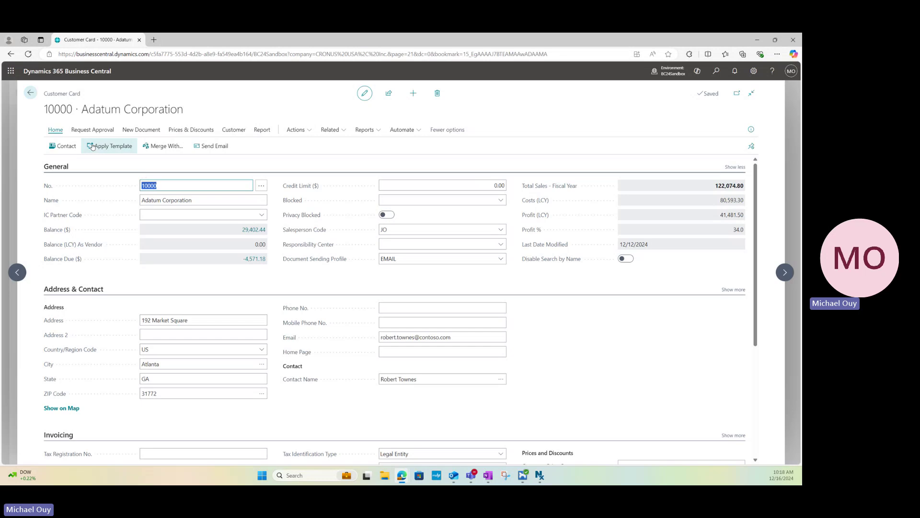
left_click(243, 210)
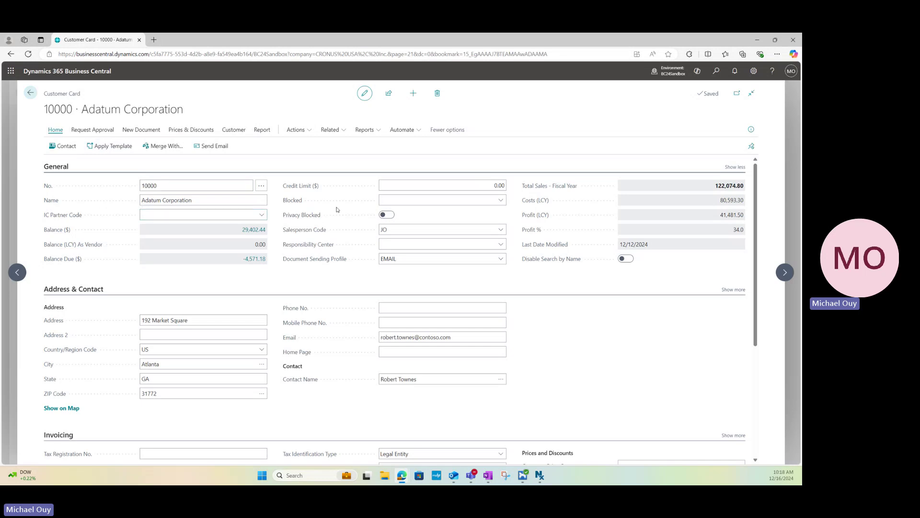
Open the customer's Document Layouts and review the Invoice line's usage options, keeping Invoice, and its Send To Email address.
left_click(233, 132)
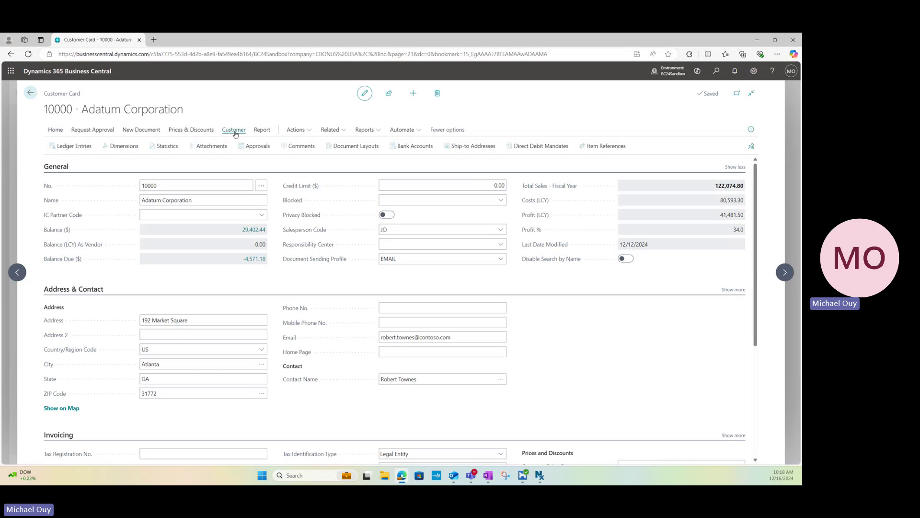
left_click(347, 147)
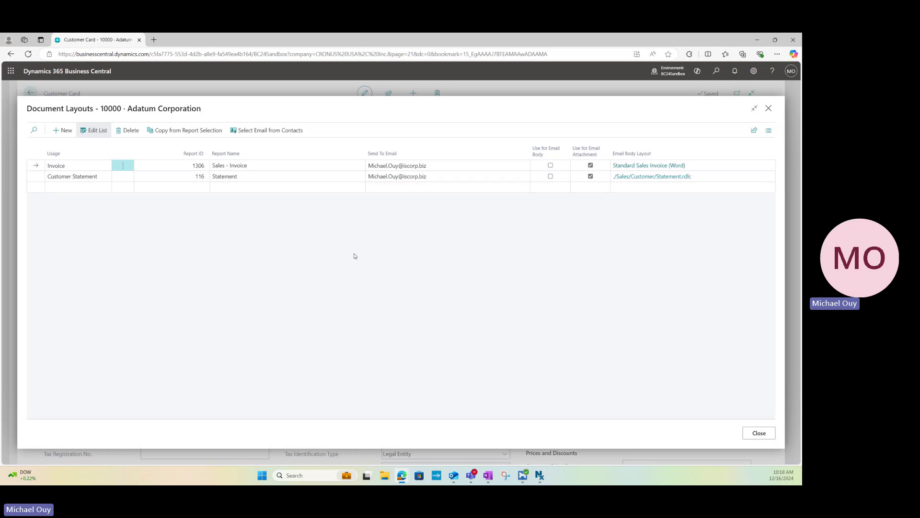
left_click(90, 167)
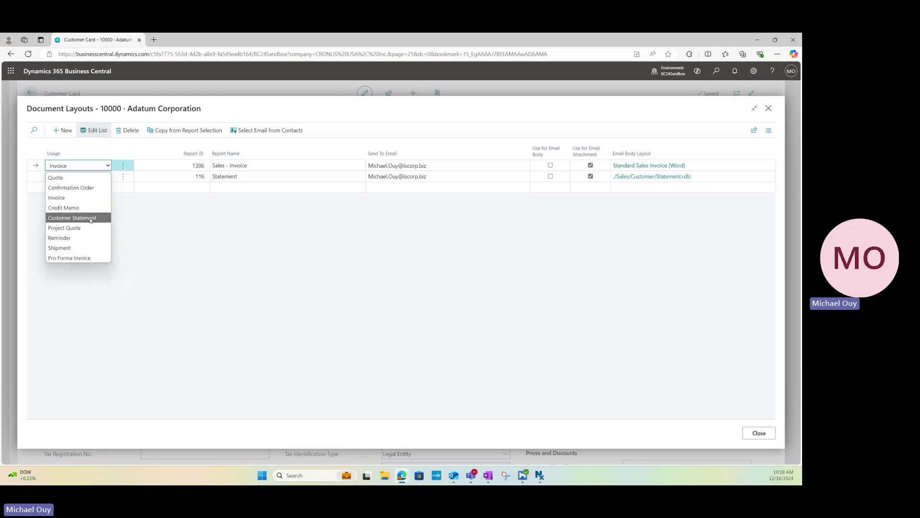
left_click(79, 198)
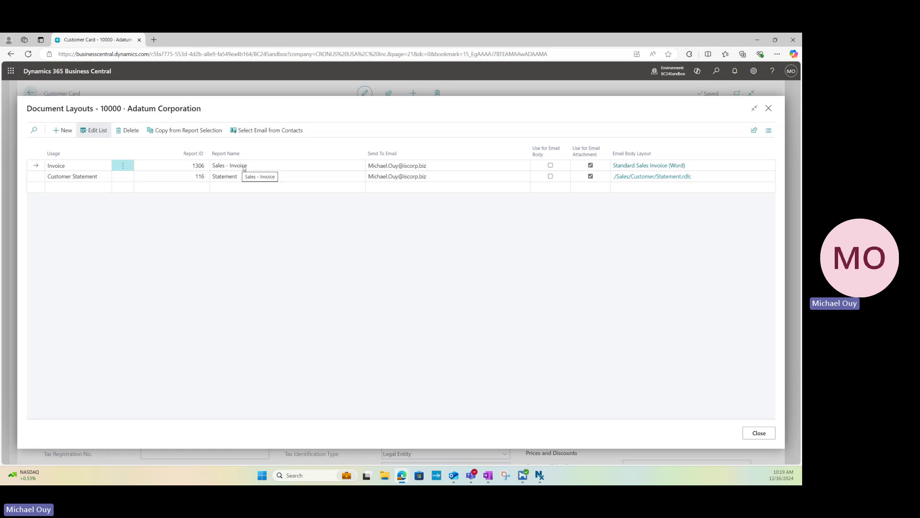
left_click(432, 166)
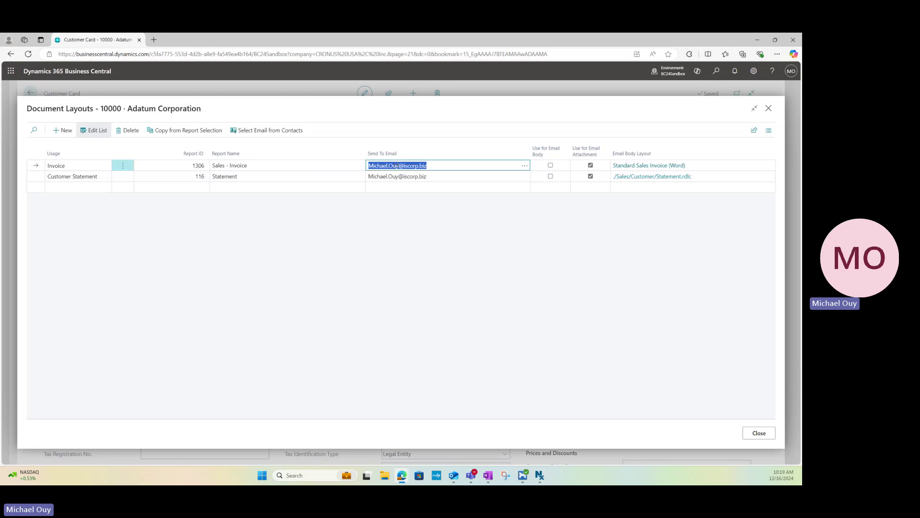
left_click(433, 165)
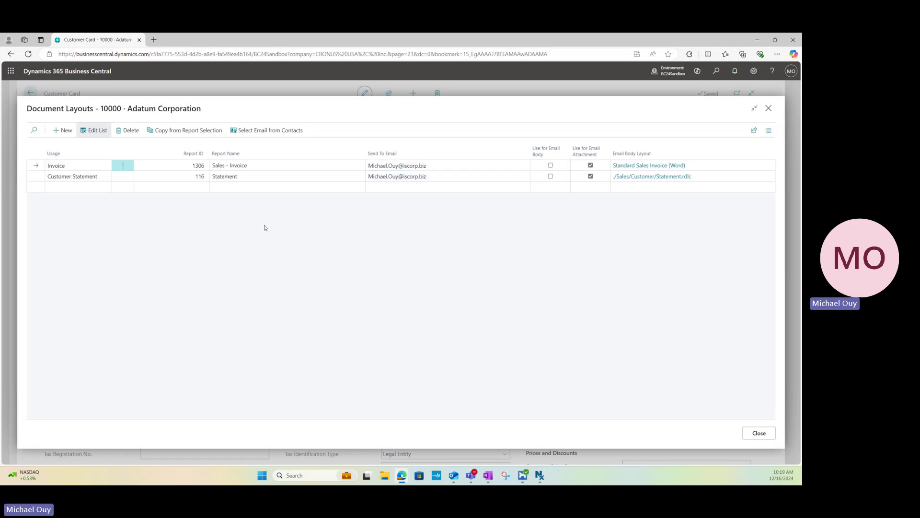
Review the Customer Statement line and the usage choices for an additional layout line, then close Document Layouts without adding one.
left_click(90, 177)
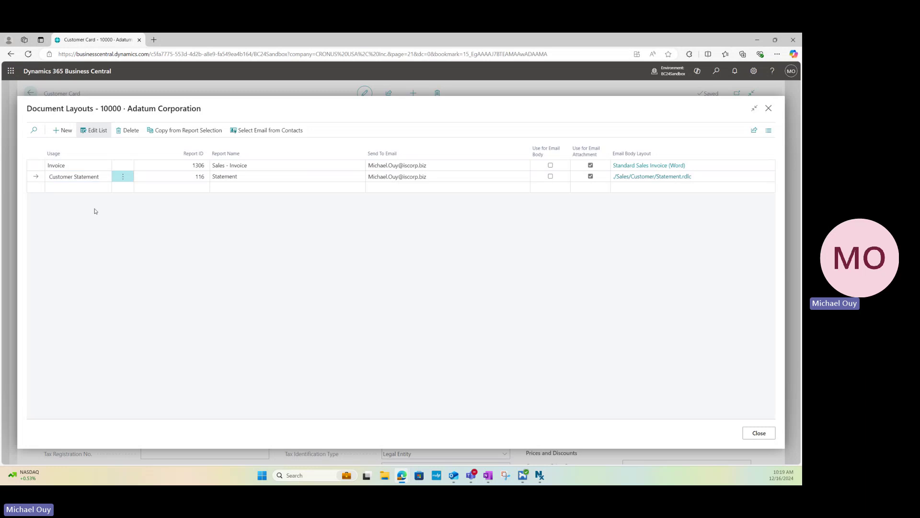
left_click(87, 188)
left_click(93, 188)
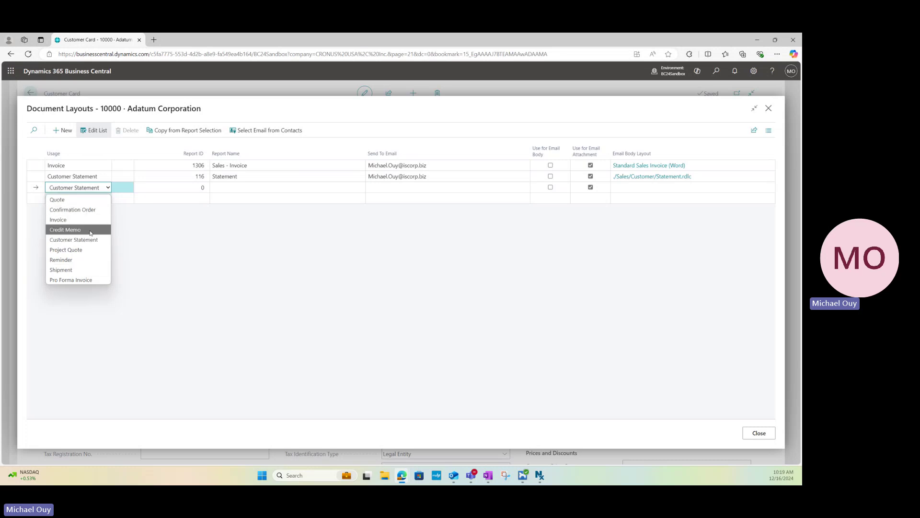
left_click(98, 177)
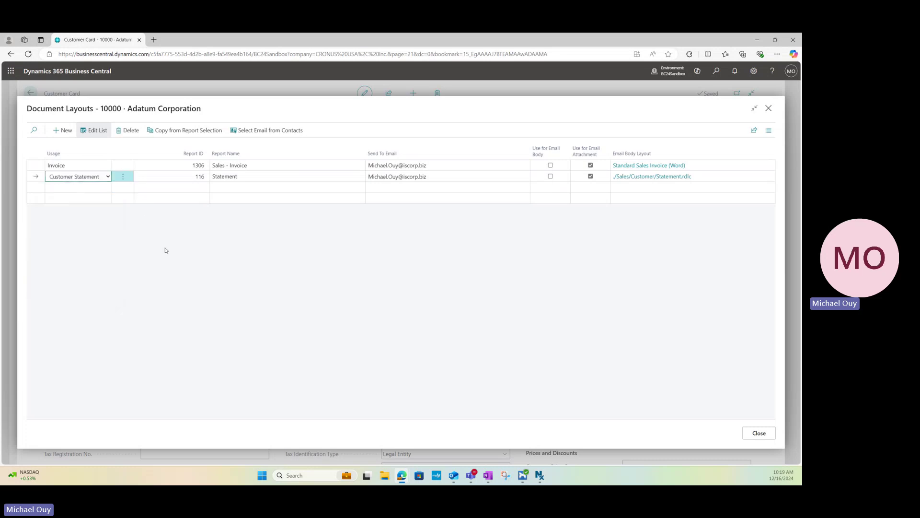
left_click(91, 165)
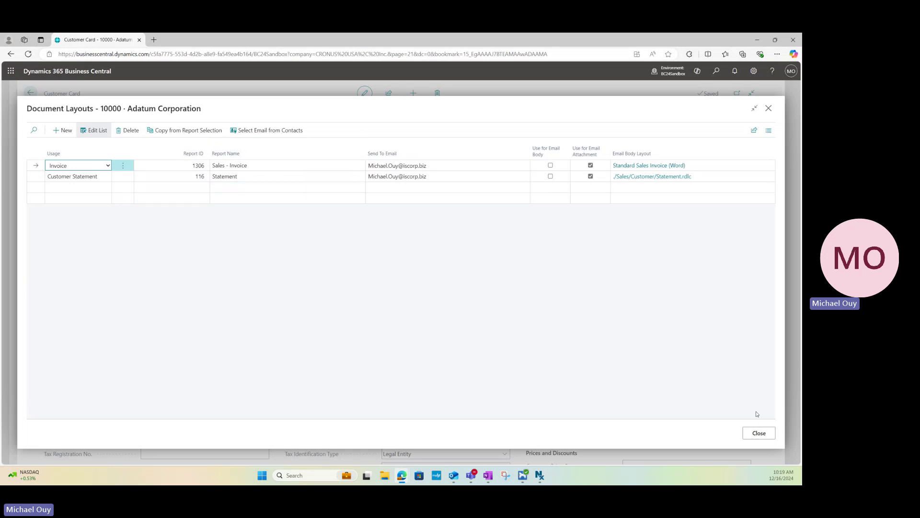
left_click(758, 433)
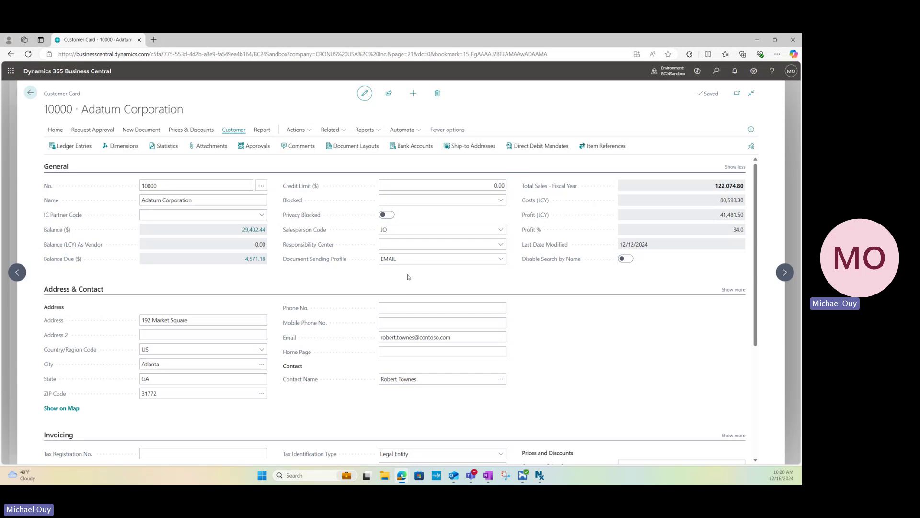
Open the EMAIL profile's card from the full list of document sending profiles for the customer.
left_click(493, 261)
left_click(501, 259)
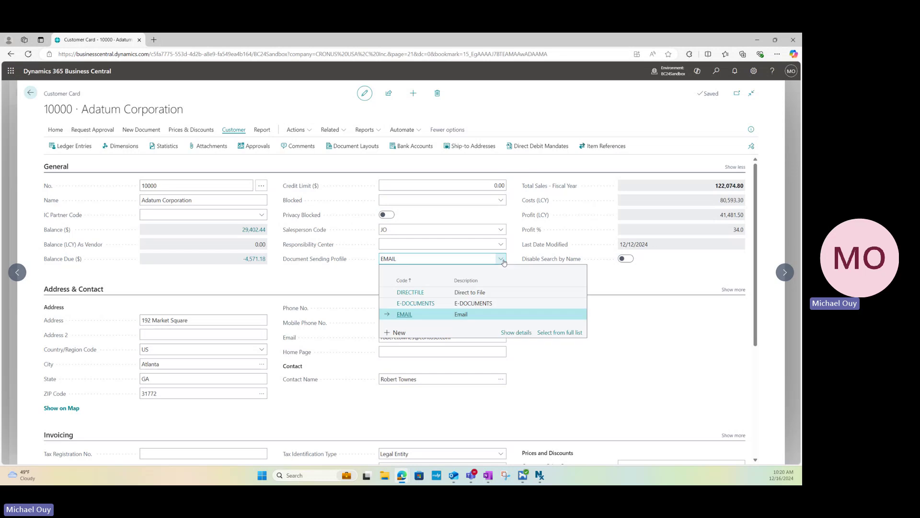
left_click(559, 333)
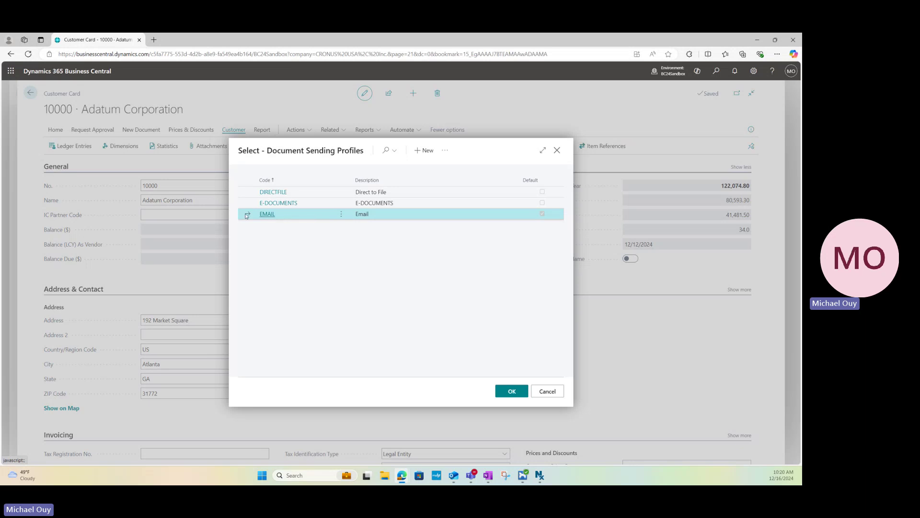
left_click(445, 150)
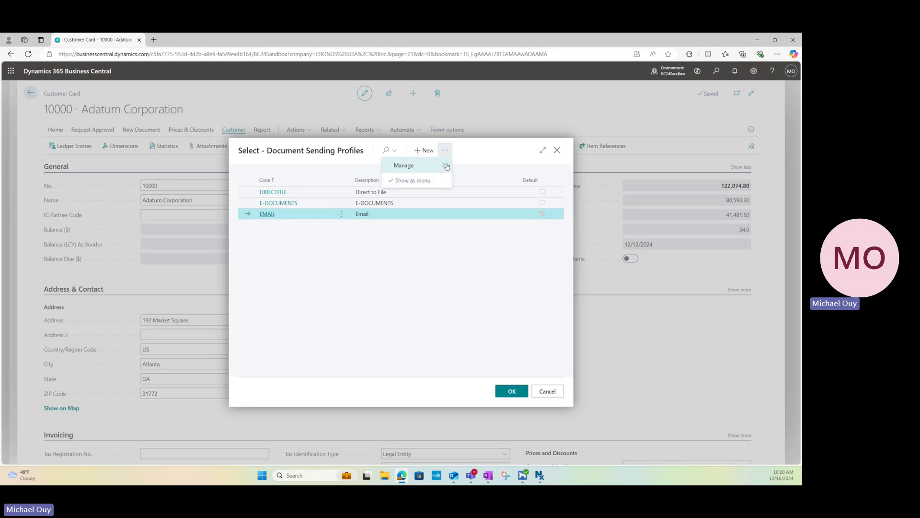
left_click(467, 165)
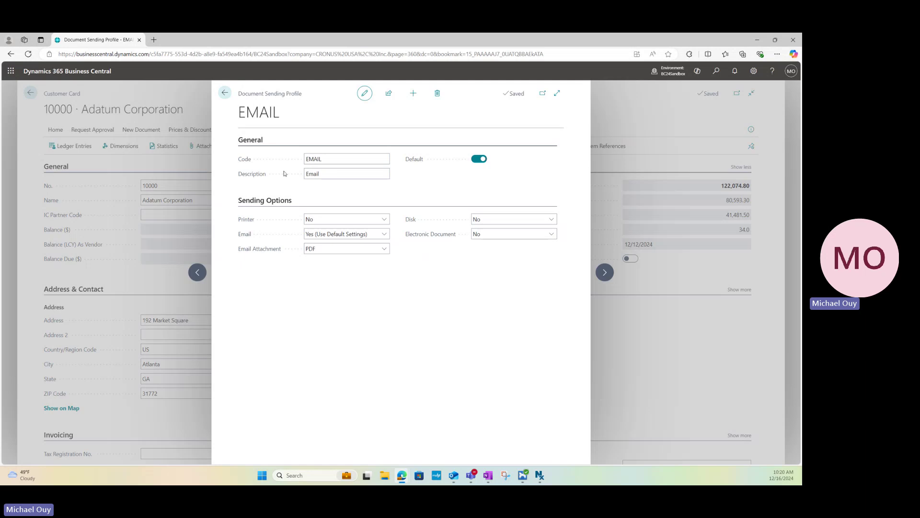
Set the EMAIL profile's Email option to Yes (Use Default Settings) and assign the profile to the customer.
double_click(320, 161)
mouse_move(411, 164)
left_click(332, 235)
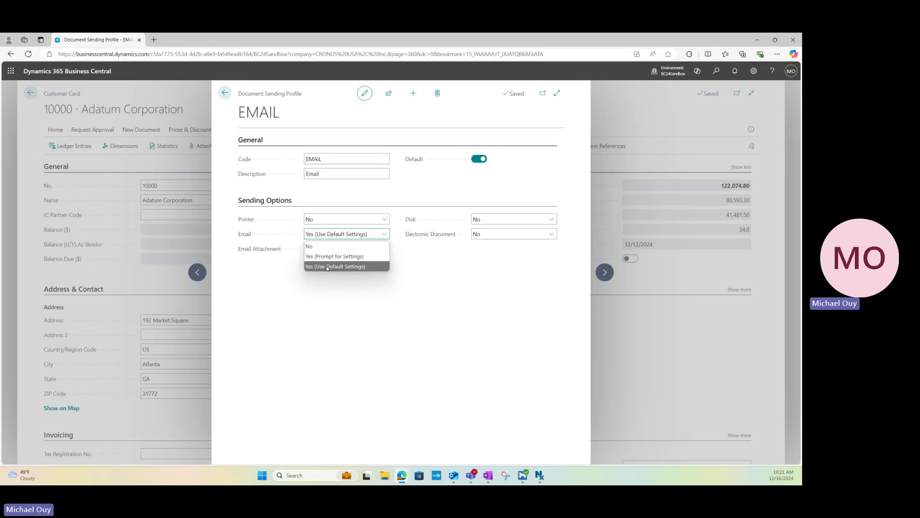
left_click(339, 267)
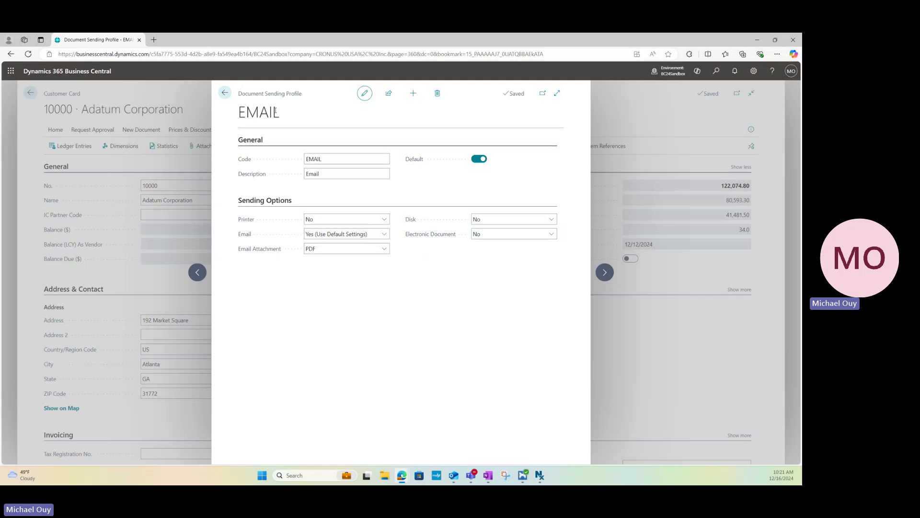
left_click(225, 92)
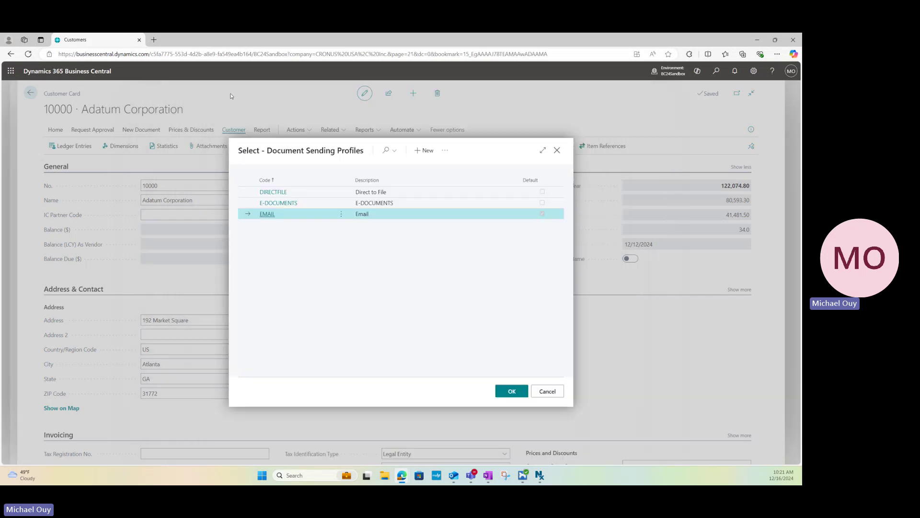
left_click(509, 390)
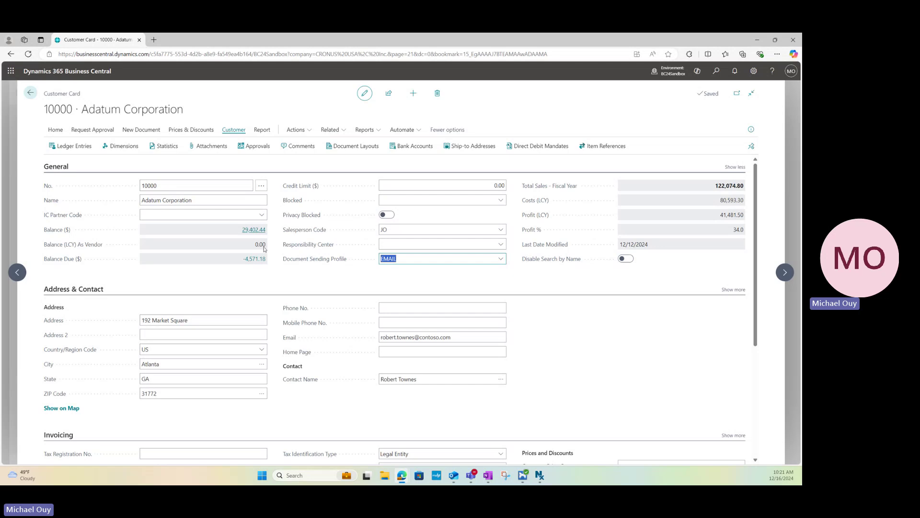
Search for Posted Sales Invoices with "Pos Sal Invo" and open that list.
left_click(387, 271)
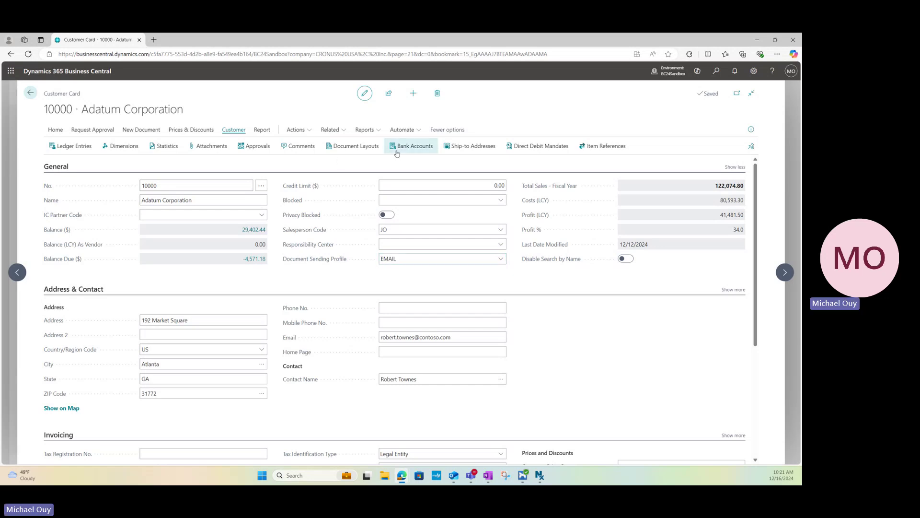
left_click(716, 72)
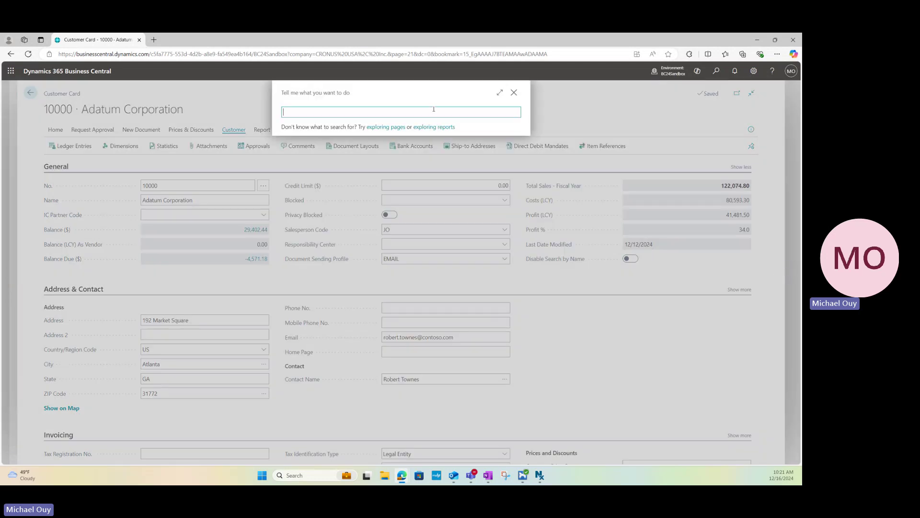
type("Pos Sal Invo")
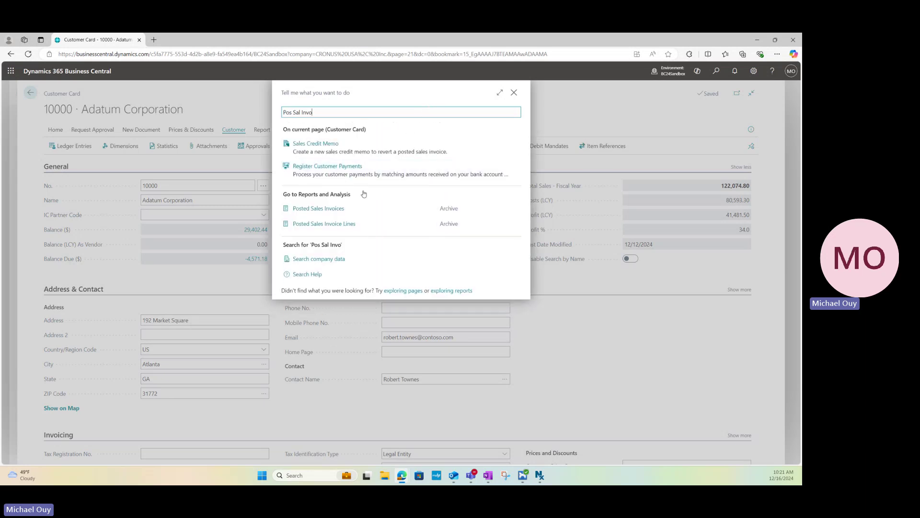
left_click(344, 215)
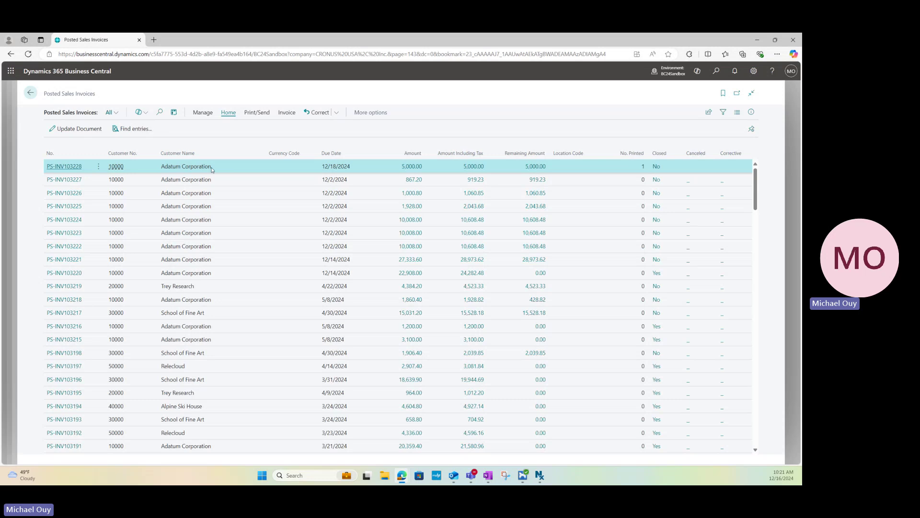
Create an email draft for Adatum Corporation's posted invoice due 12/18/2024 and check its From, To and Subject fields.
left_click(254, 114)
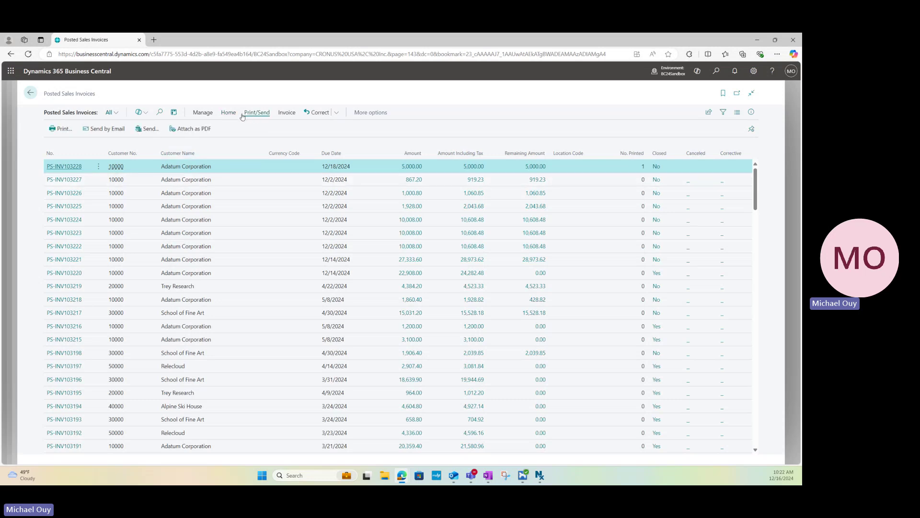
left_click(100, 130)
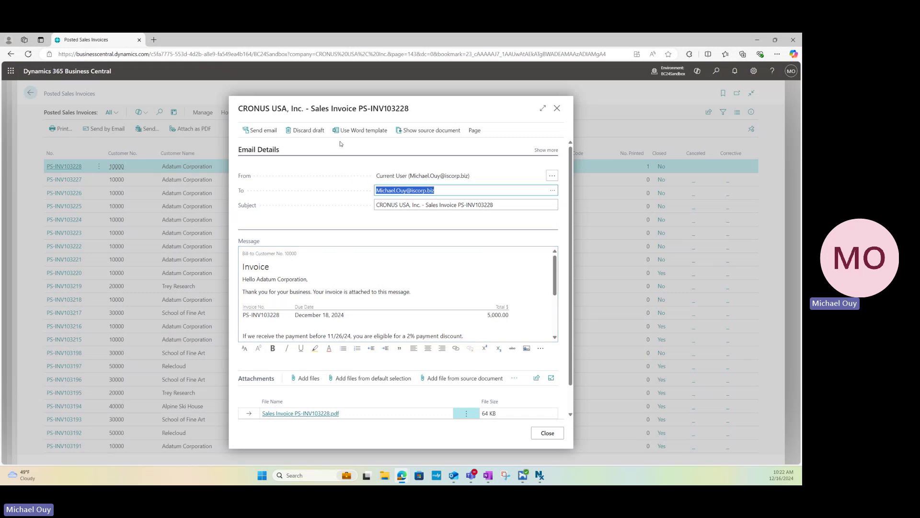
left_click(333, 176)
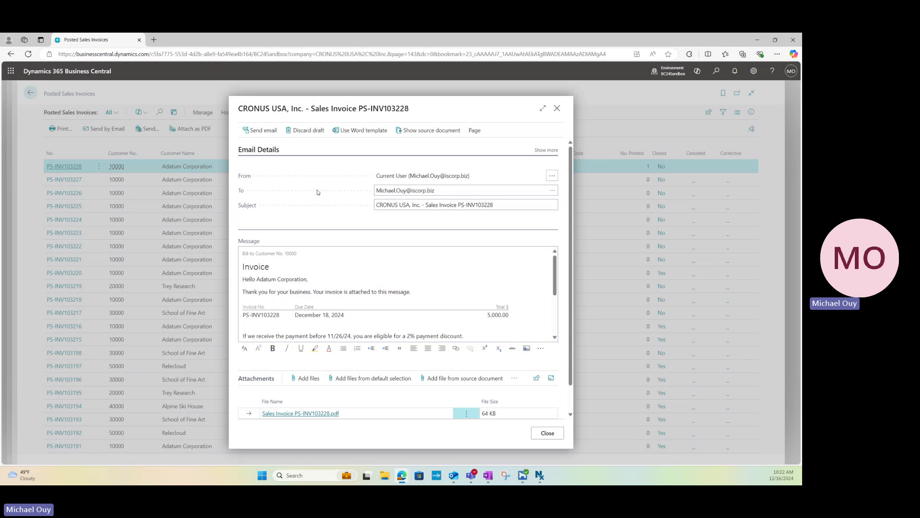
left_click(375, 190)
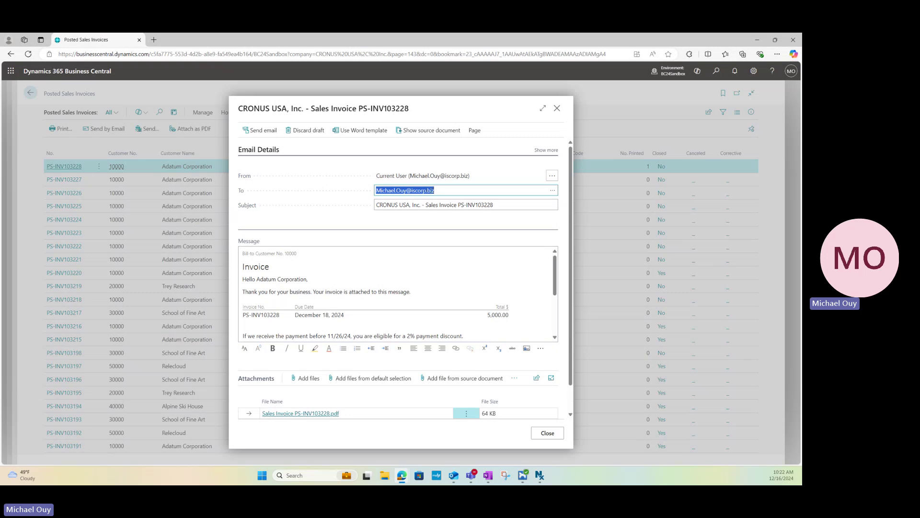
left_click(410, 191)
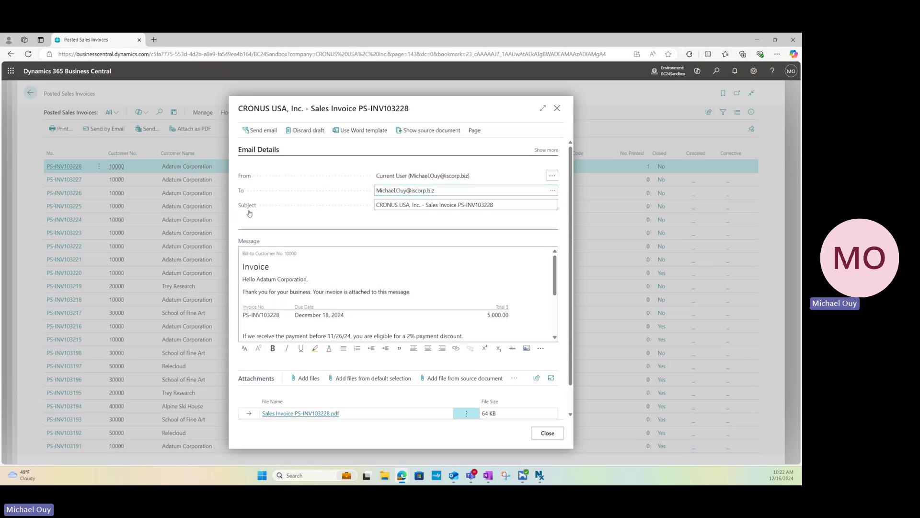
left_click(384, 206)
left_click(378, 219)
Review the invoice email's message body down to the signature and the attached sales invoice PDF.
scroll(329, 206, "down", 1)
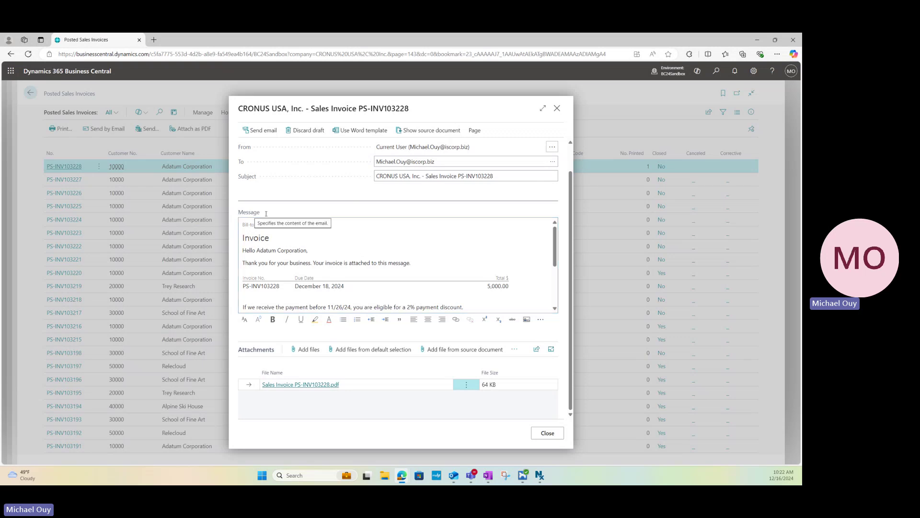
scroll(439, 243, "down", 3)
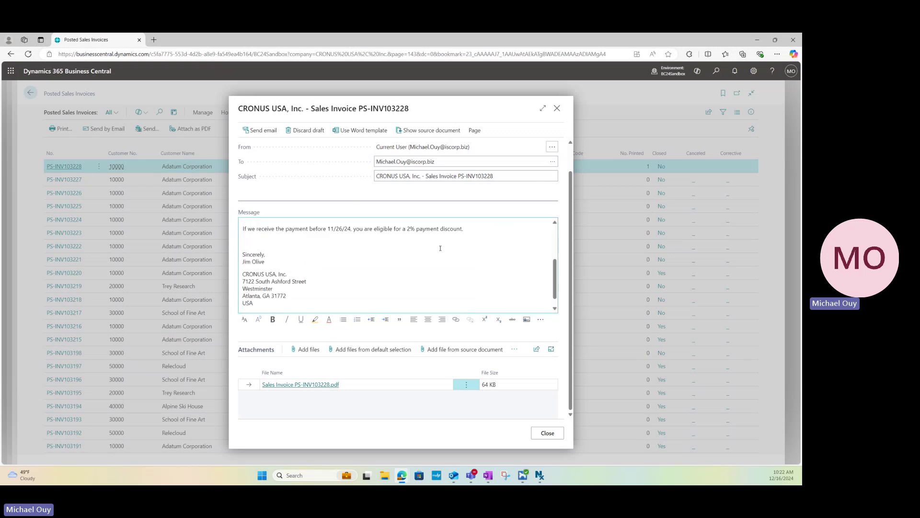
scroll(439, 255, "up", 5)
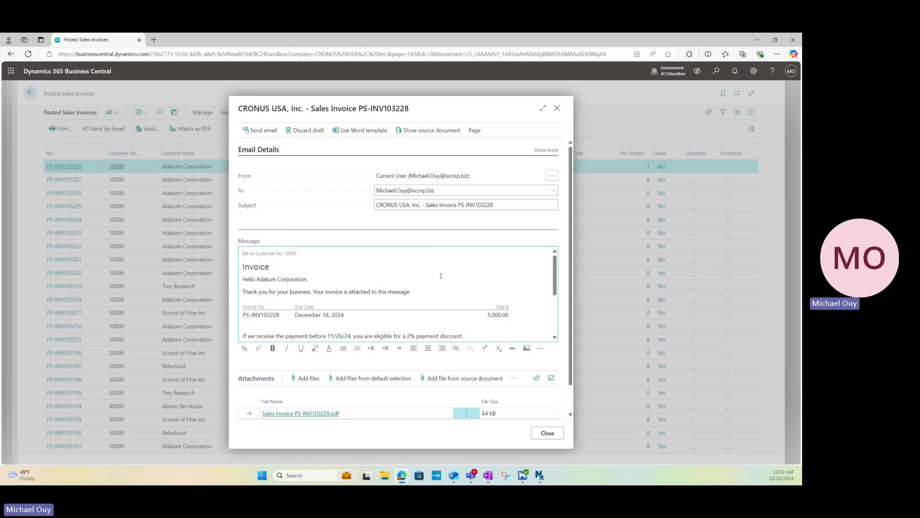
scroll(439, 274, "down", 2)
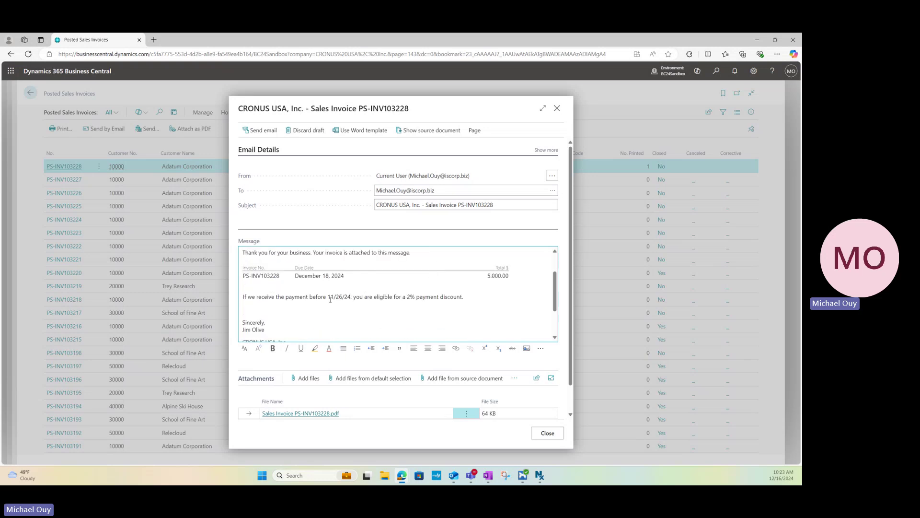
scroll(342, 306, "down", 2)
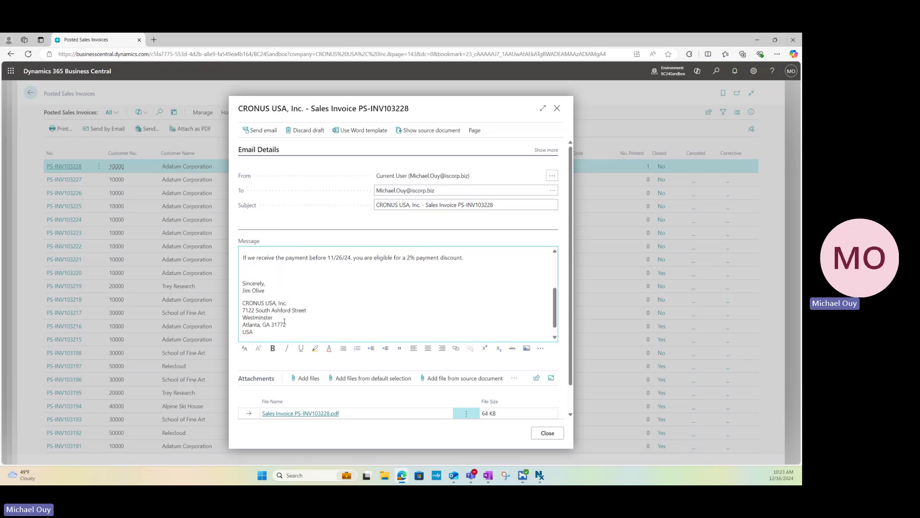
scroll(273, 289, "up", 6)
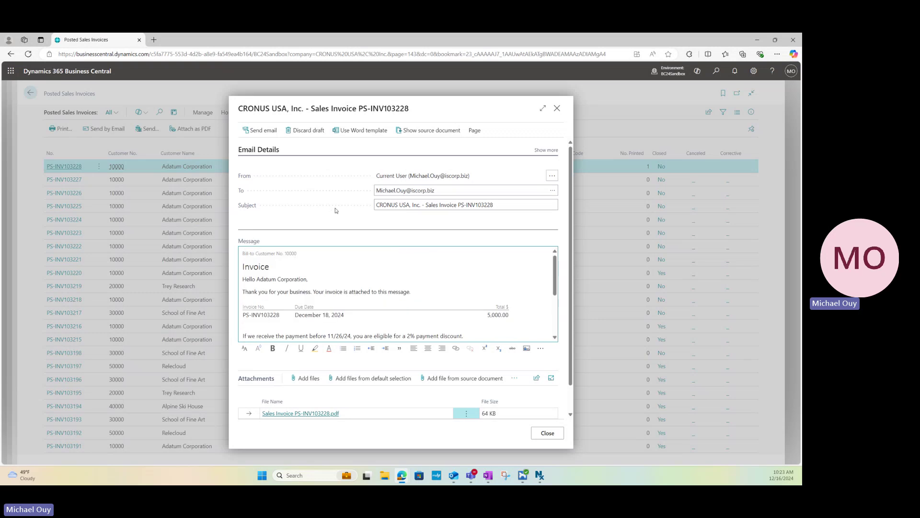
scroll(337, 207, "down", 1)
scroll(353, 252, "down", 2)
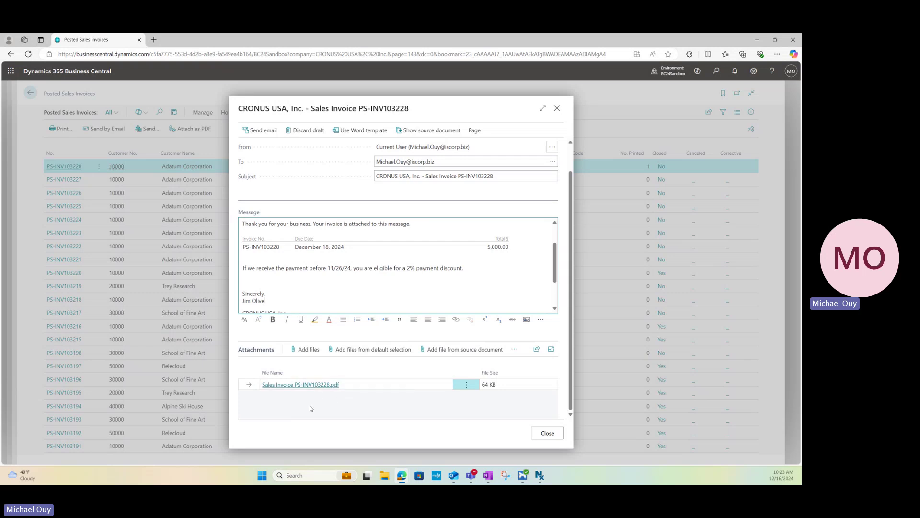
scroll(403, 399, "up", 2)
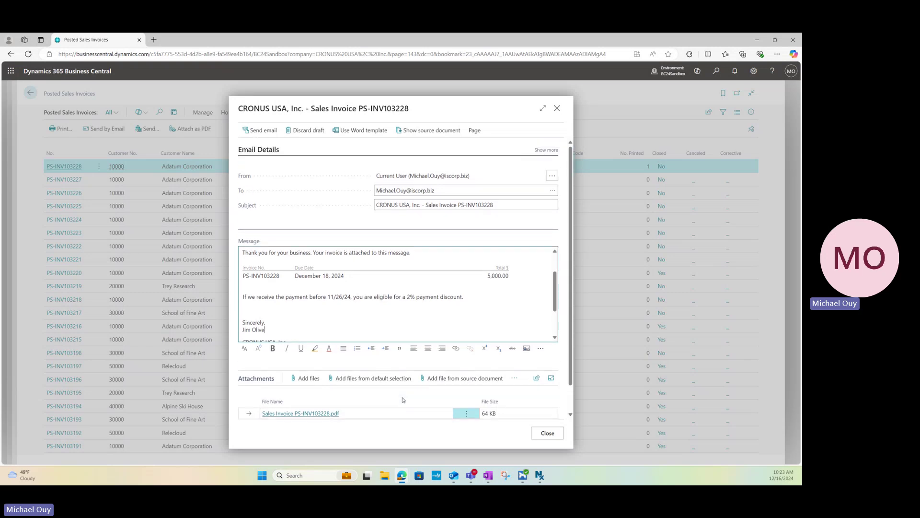
scroll(374, 401, "down", 2)
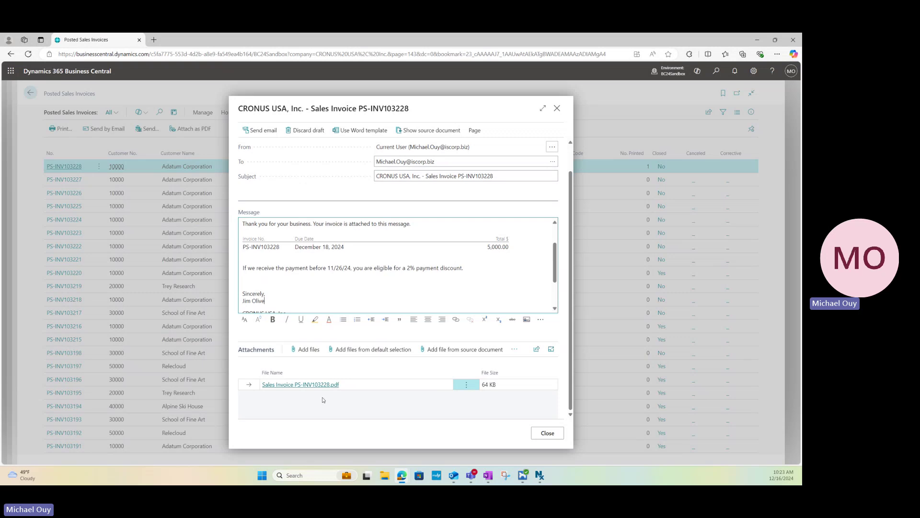
Send the drafted invoice email with its PDF attachment.
scroll(394, 397, "up", 1)
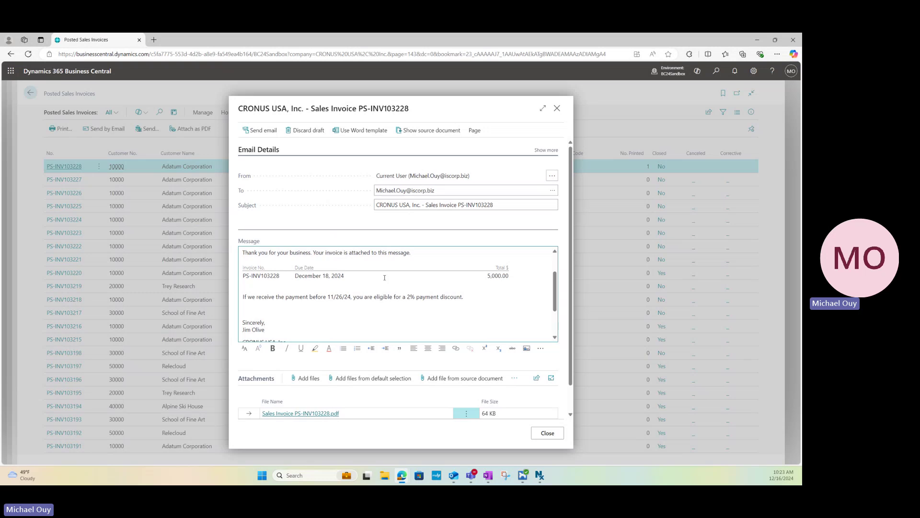
scroll(410, 291, "up", 1)
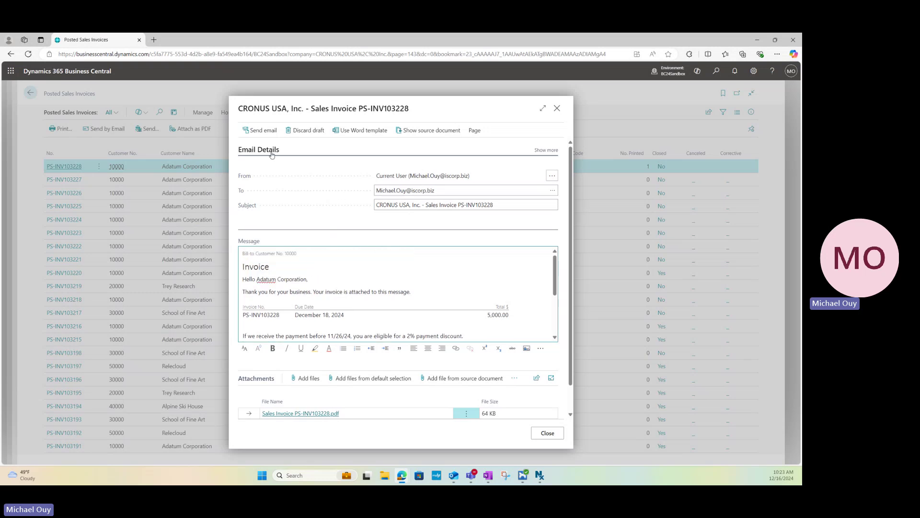
left_click(261, 131)
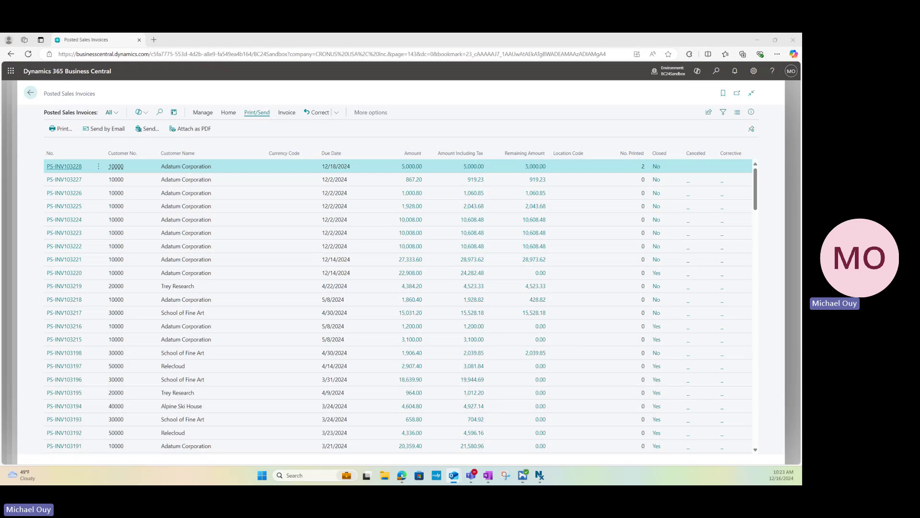
Bring up the received invoice email in Outlook and read through its message.
left_click_drag(0, 109, 486, 109)
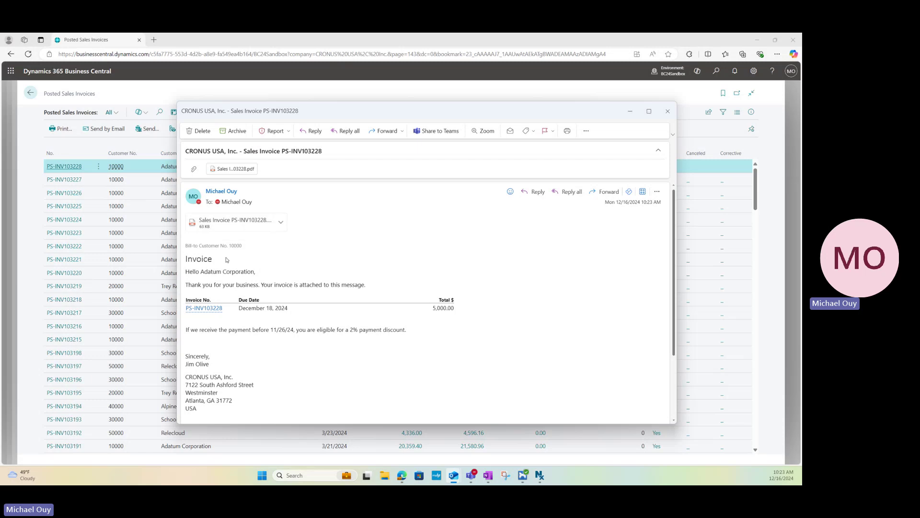
scroll(221, 268, "down", 1)
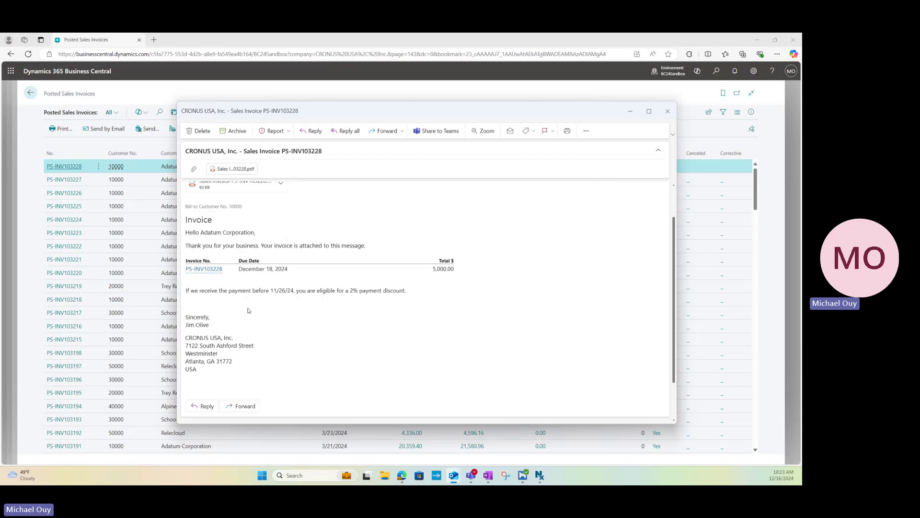
scroll(274, 332, "up", 1)
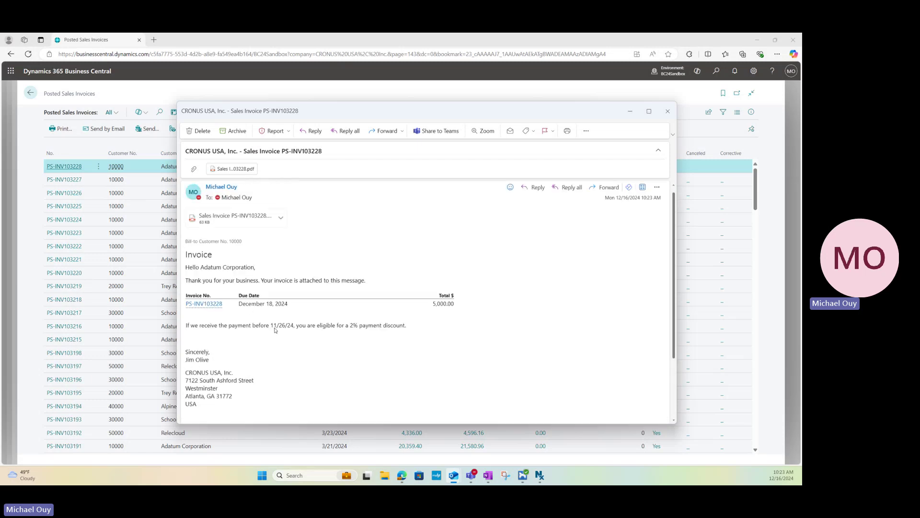
Open the received email's sales invoice PDF in a maximized window to inspect it, and close both the PDF and the email.
left_click(282, 222)
left_click(293, 258)
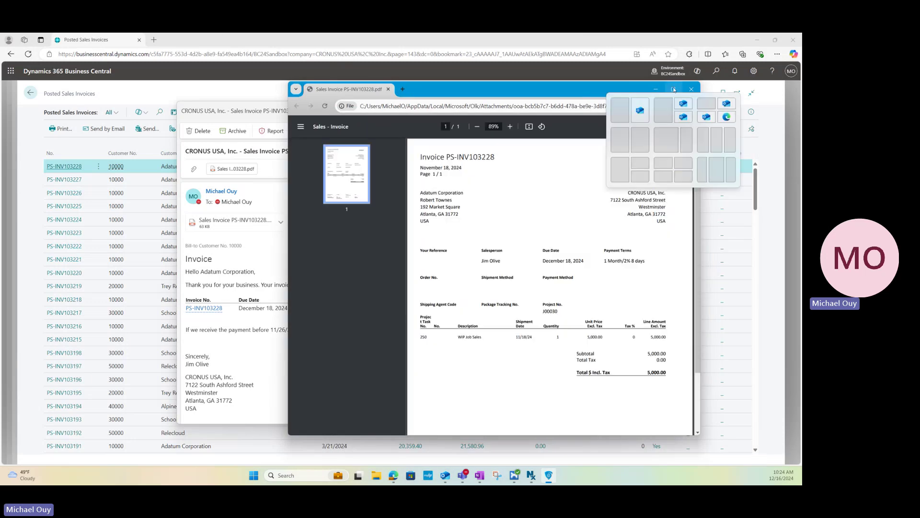
left_click(673, 89)
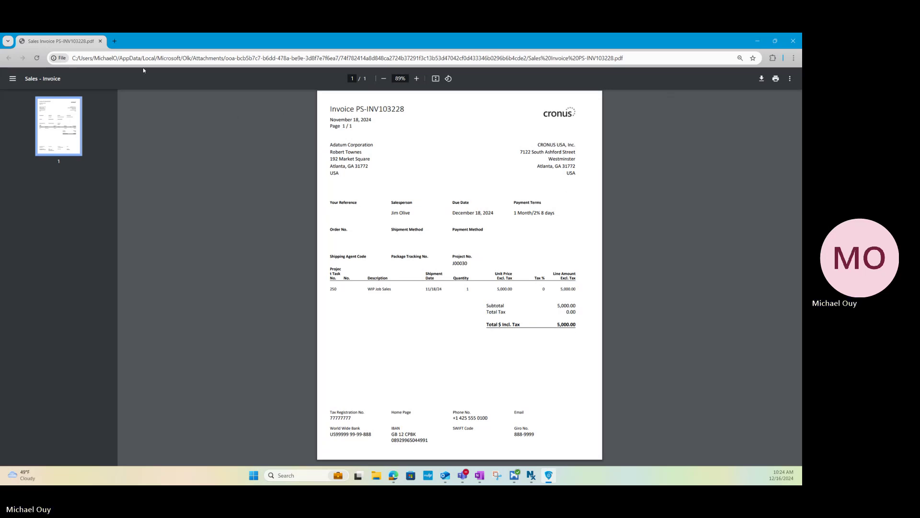
left_click(100, 41)
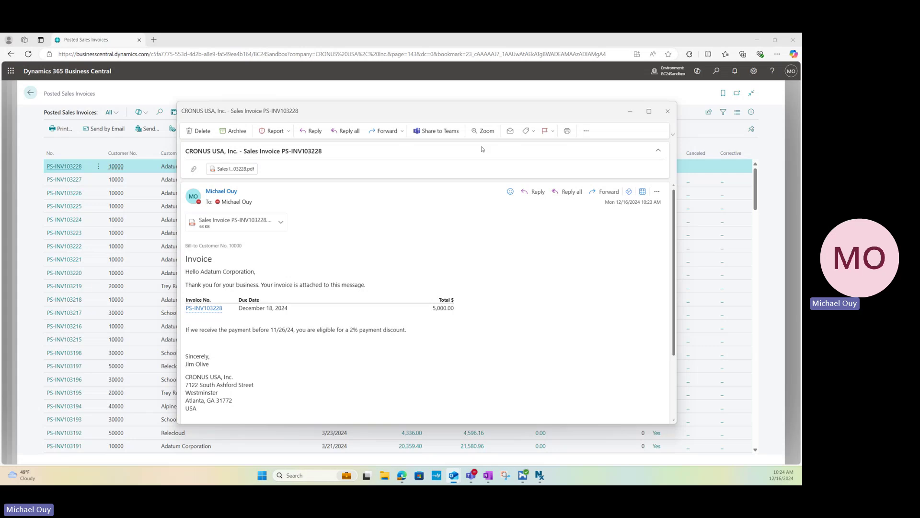
left_click(667, 110)
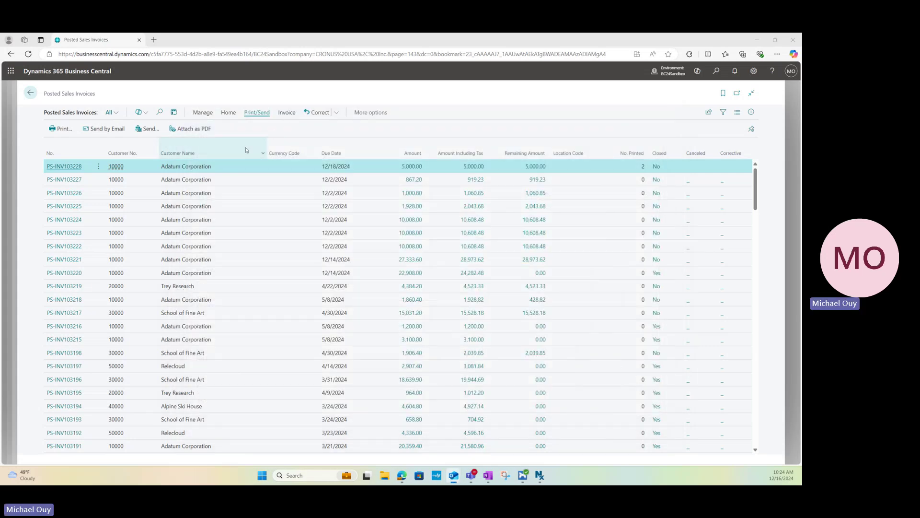